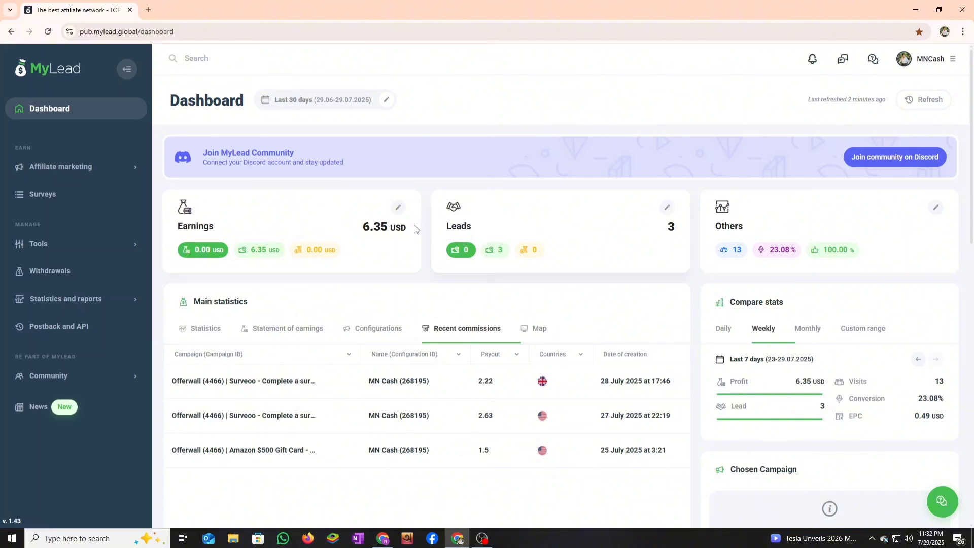
- Break main statistics down by configuration (Offerwall 6.35 USD, 12 visits), then expand Affiliate marketing
left_click(368, 335)
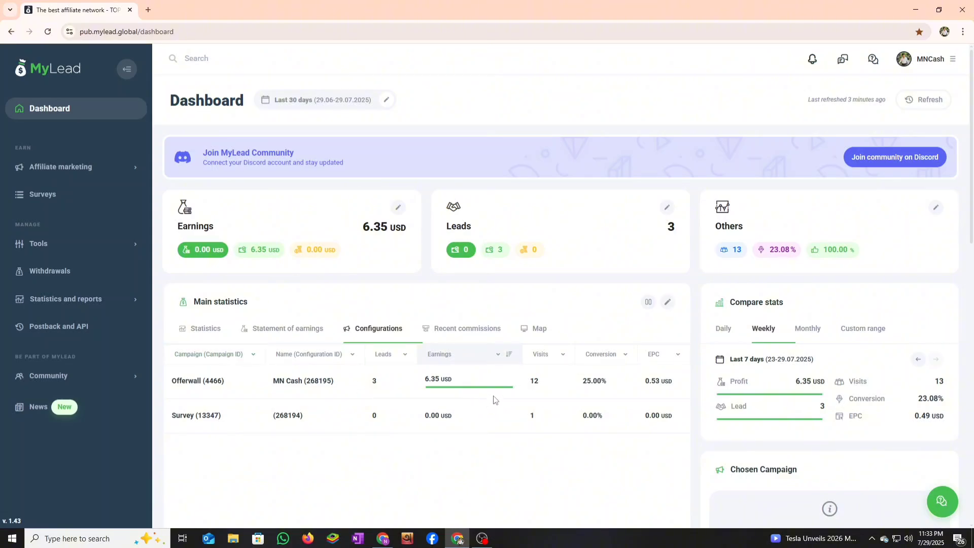
left_click(94, 167)
- Start joining AdsBlocker Extensions CPI, check the traffic source options, then close the verification form unsent
left_click(65, 197)
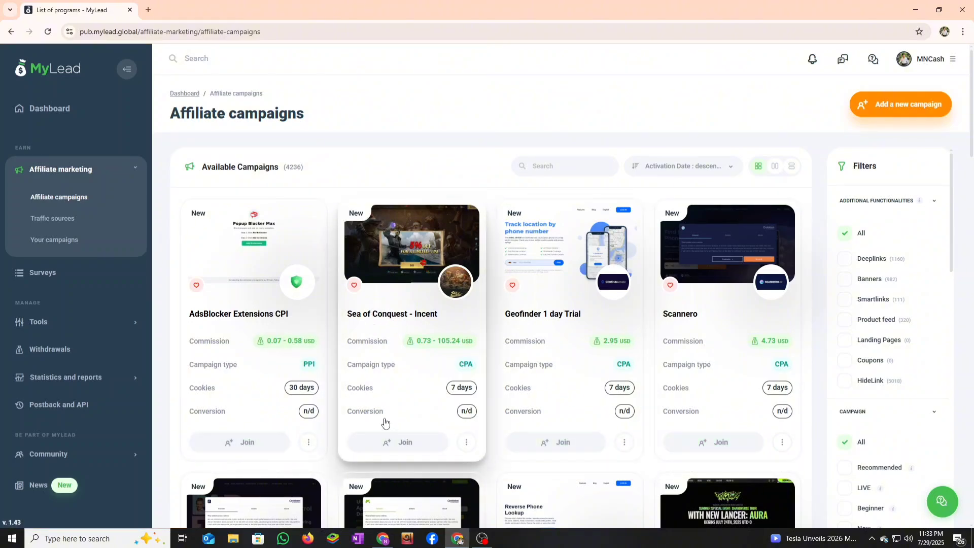
scroll(397, 443, "down", 2)
left_click(271, 344)
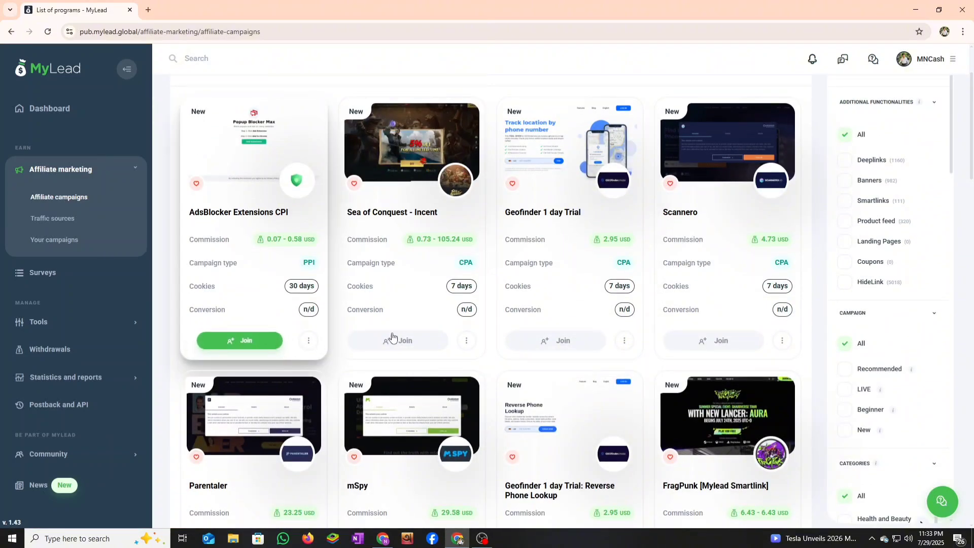
scroll(451, 307, "down", 3)
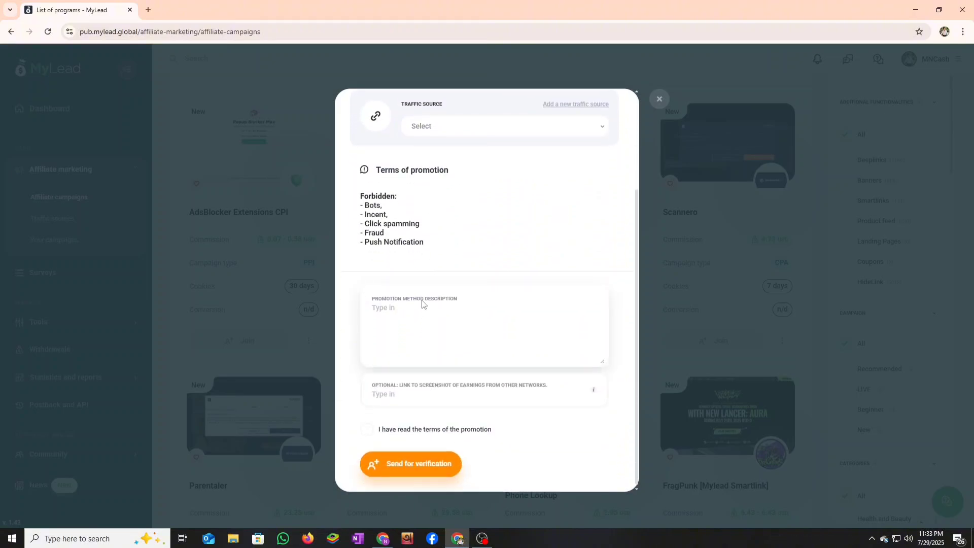
scroll(431, 285, "up", 3)
left_click(435, 261)
left_click(434, 263)
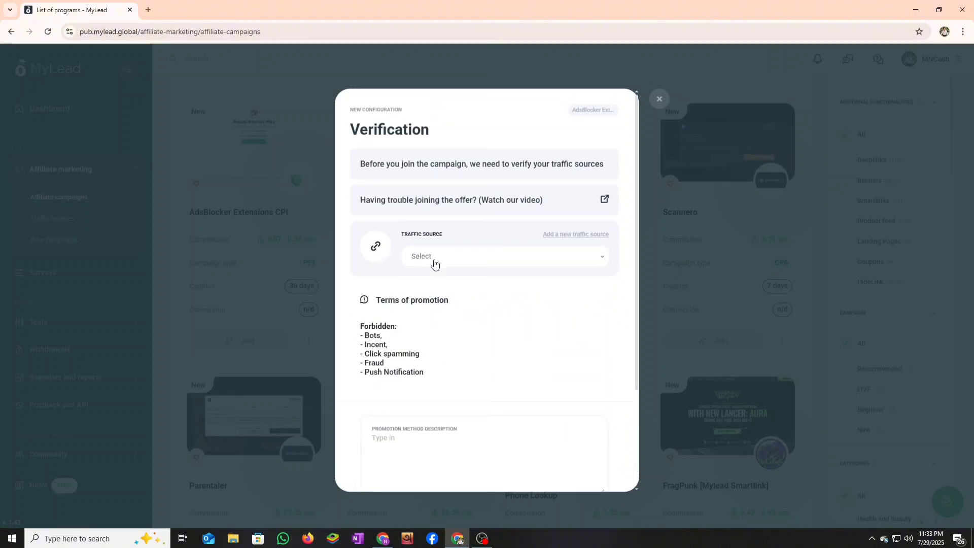
scroll(398, 329, "down", 3)
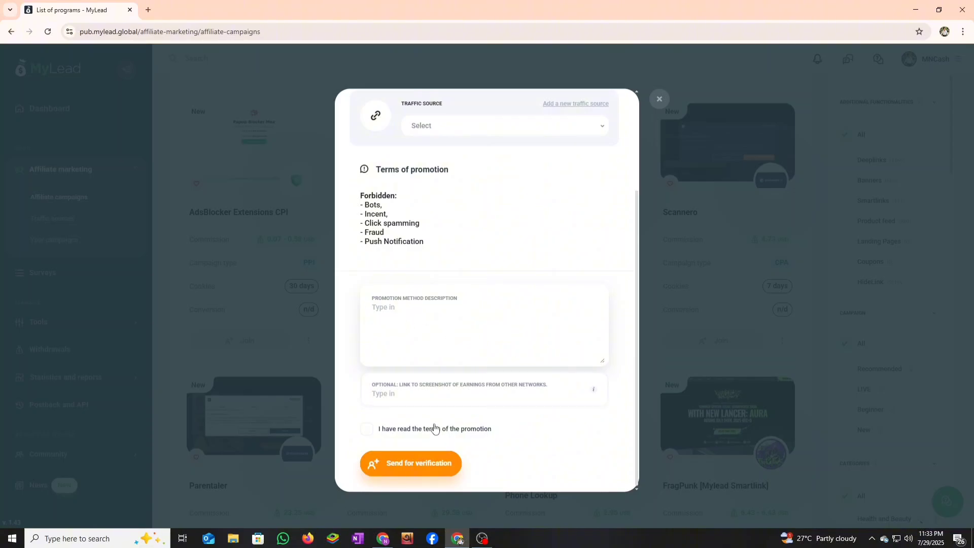
left_click(661, 100)
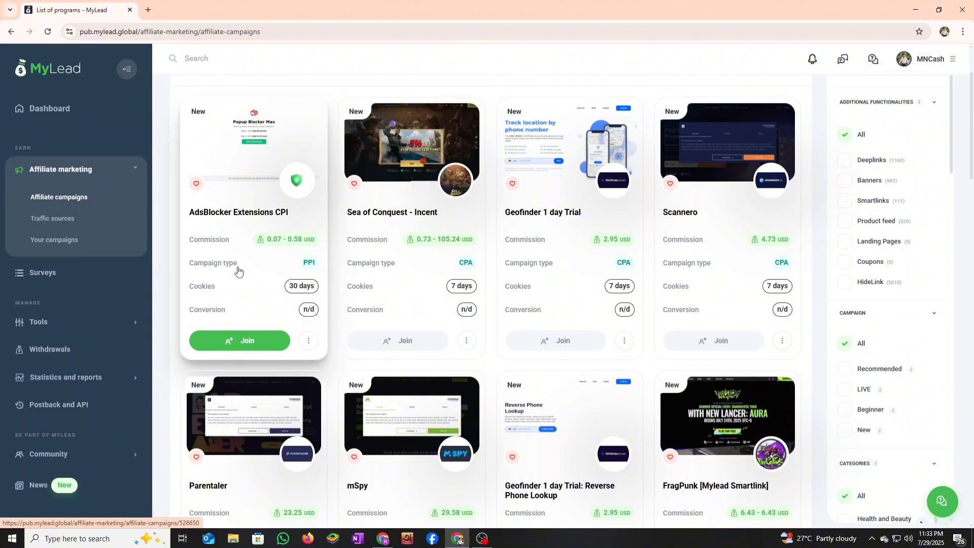
- Open Tools > OfferWall rewards to see the MN Cash configuration at 6.35 USD from 12 visits
left_click(56, 332)
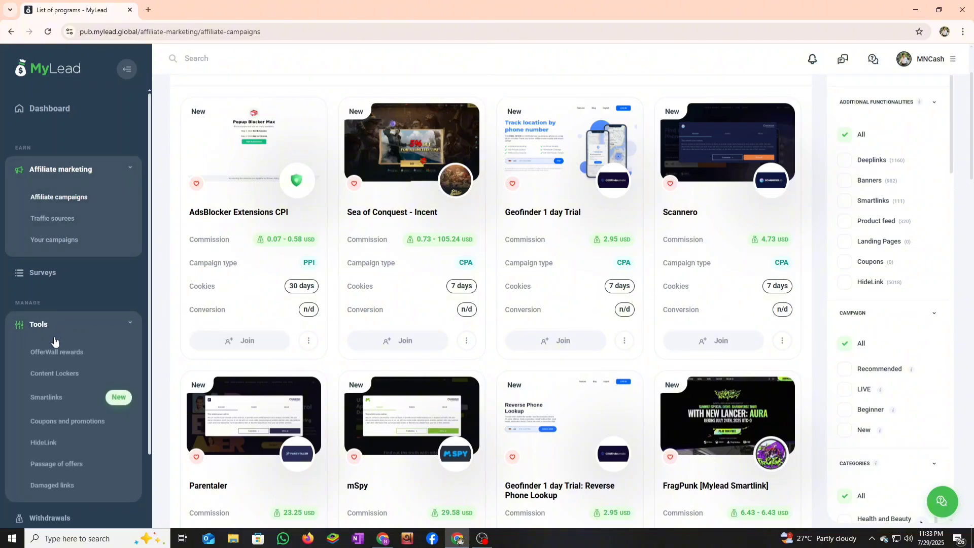
left_click(56, 357)
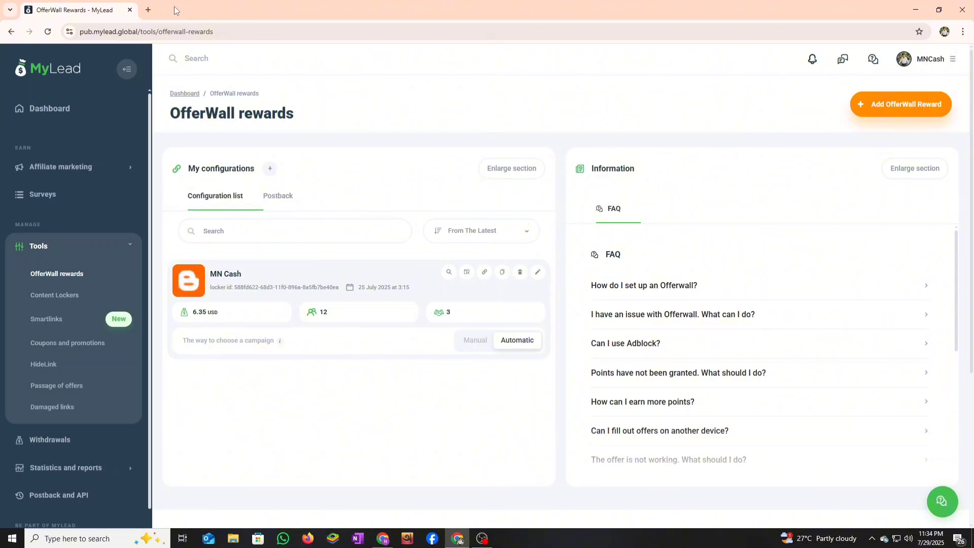
- In a new tab, go to mylandbost.blogspot.com and open the MN Cash Offerwall post
left_click(148, 10)
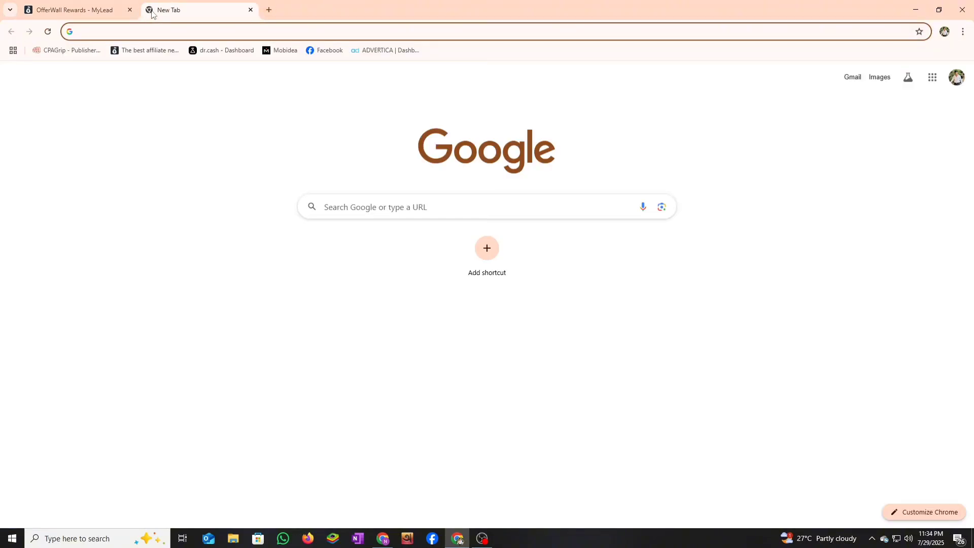
type("my")
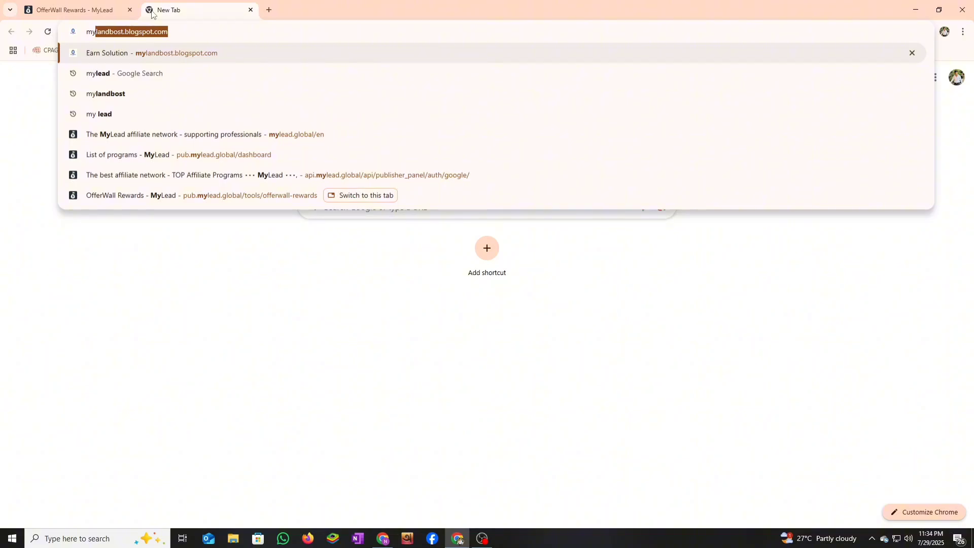
left_click(201, 54)
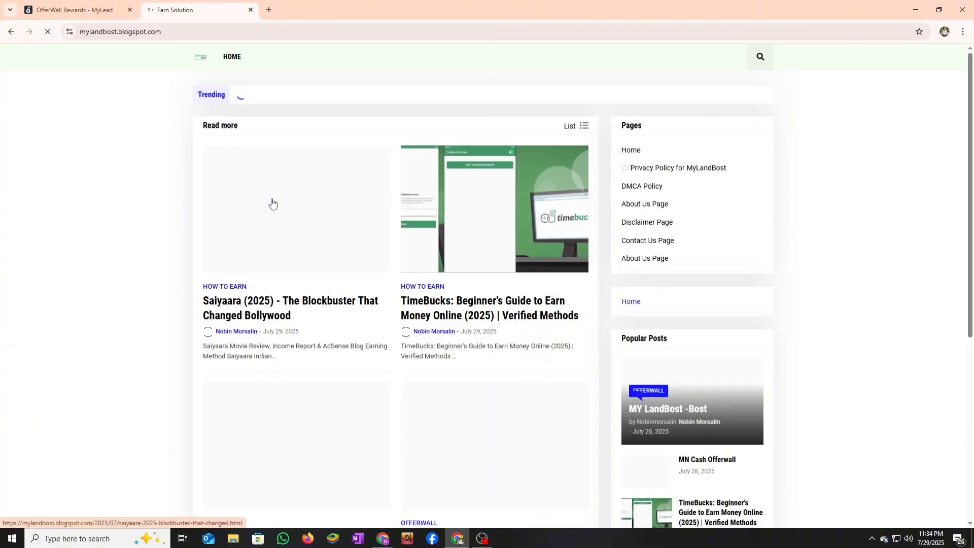
scroll(408, 233, "down", 2)
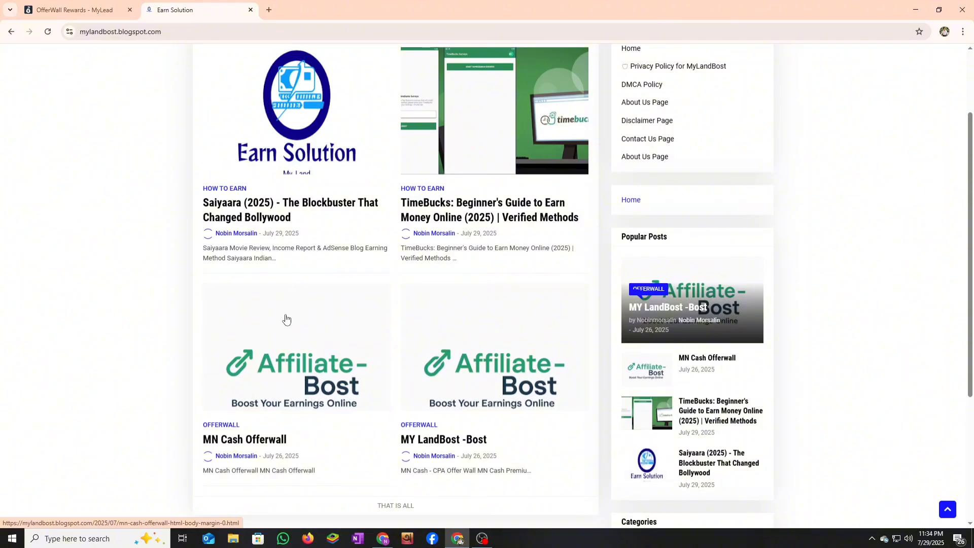
scroll(281, 329, "down", 1)
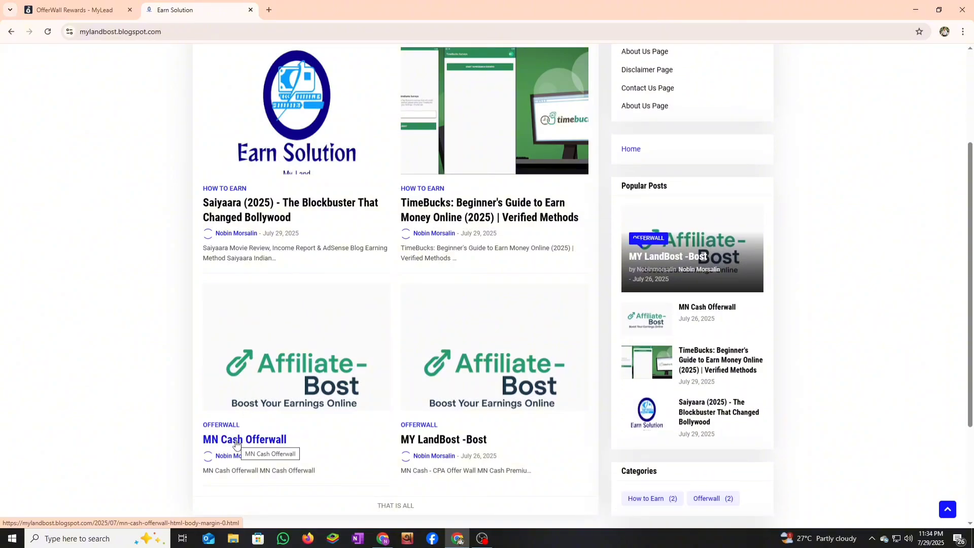
left_click(236, 441)
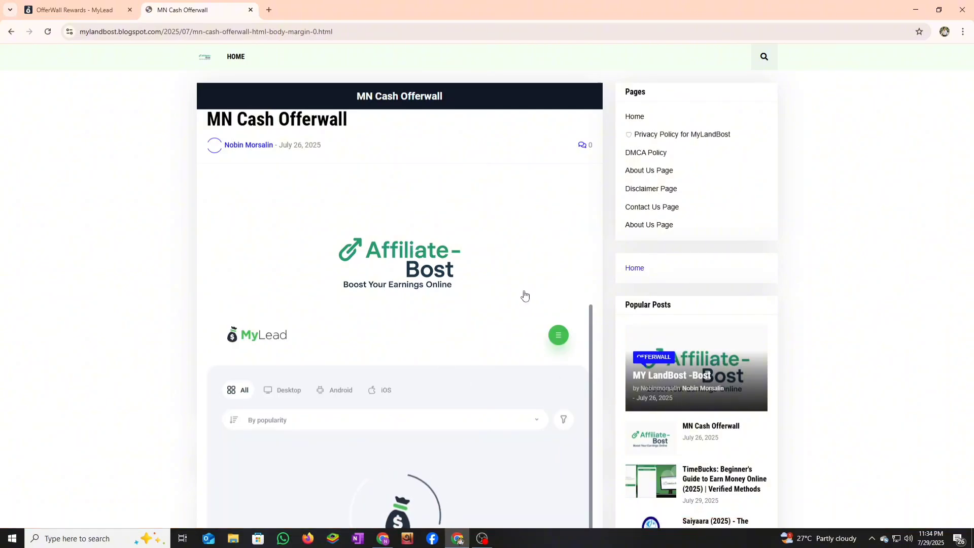
- Scroll through the post's embedded offerwall, then switch back to the MyLead tab
scroll(420, 369, "down", 10)
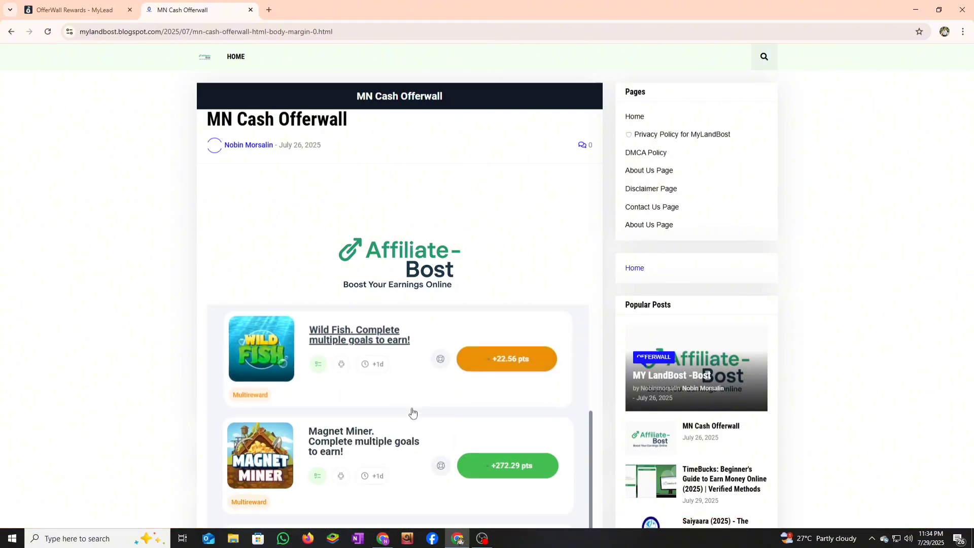
scroll(406, 408, "down", 12)
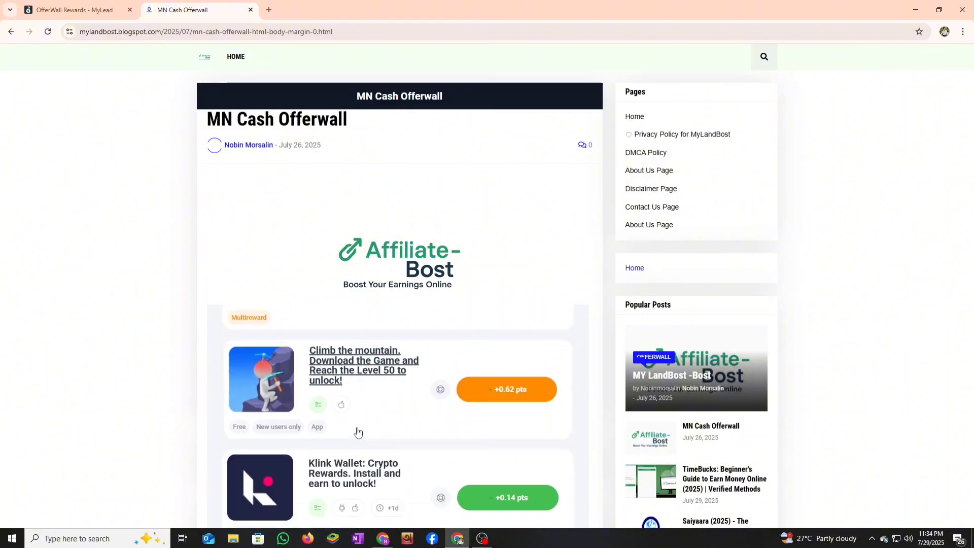
scroll(331, 422, "up", 10)
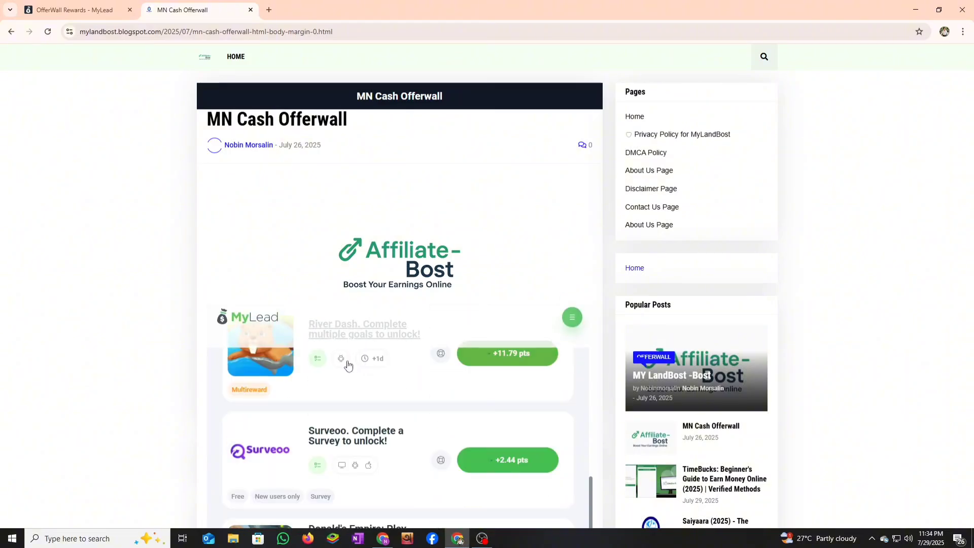
scroll(401, 431, "up", 5)
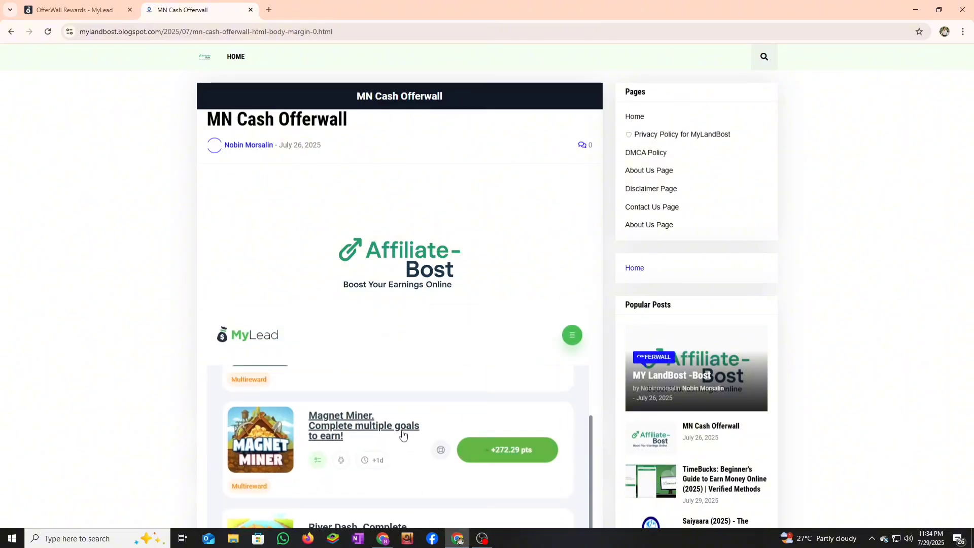
scroll(457, 426, "up", 3)
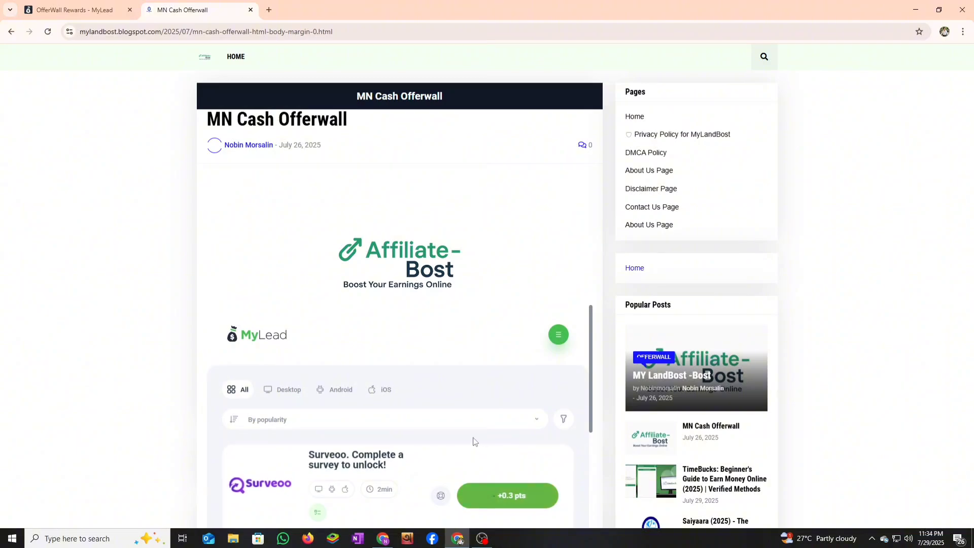
scroll(514, 421, "down", 2)
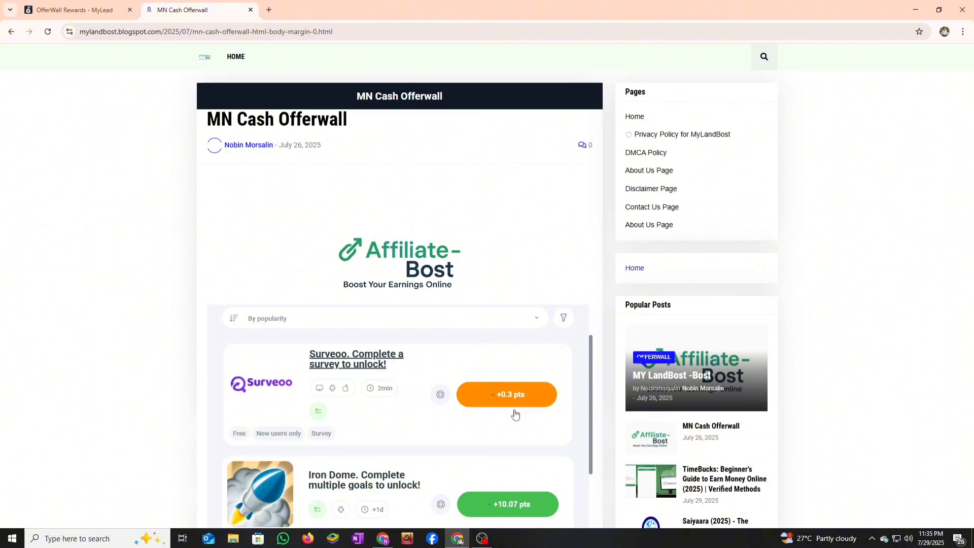
key("ctrl+shift+Tab")
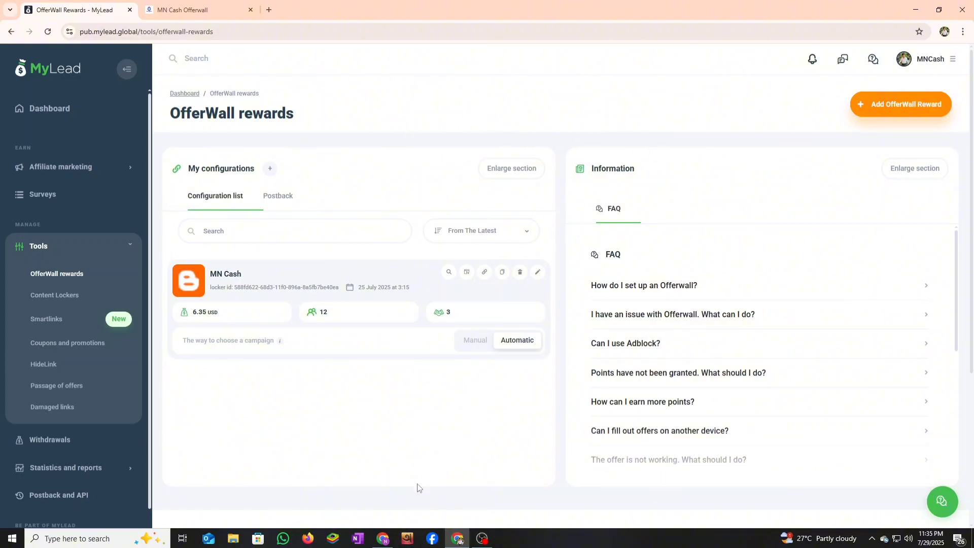
- In the other browser window, start a free MyLead sign-up and enter the e-mail address
left_click(383, 538)
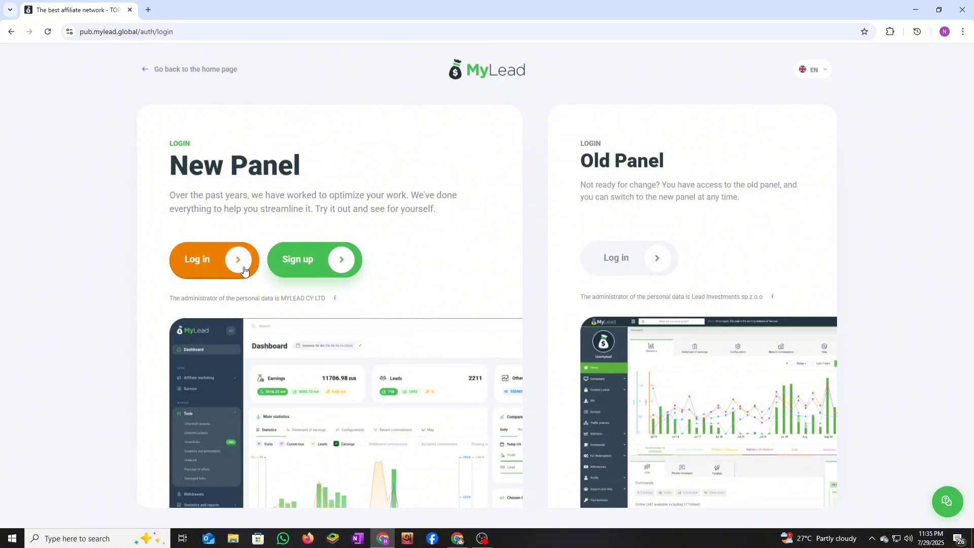
left_click(343, 261)
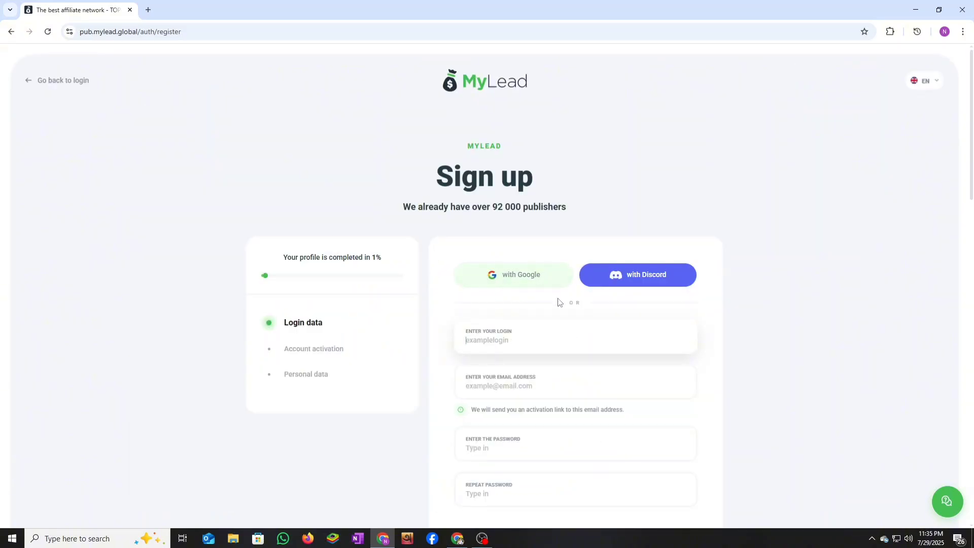
scroll(499, 325, "down", 1)
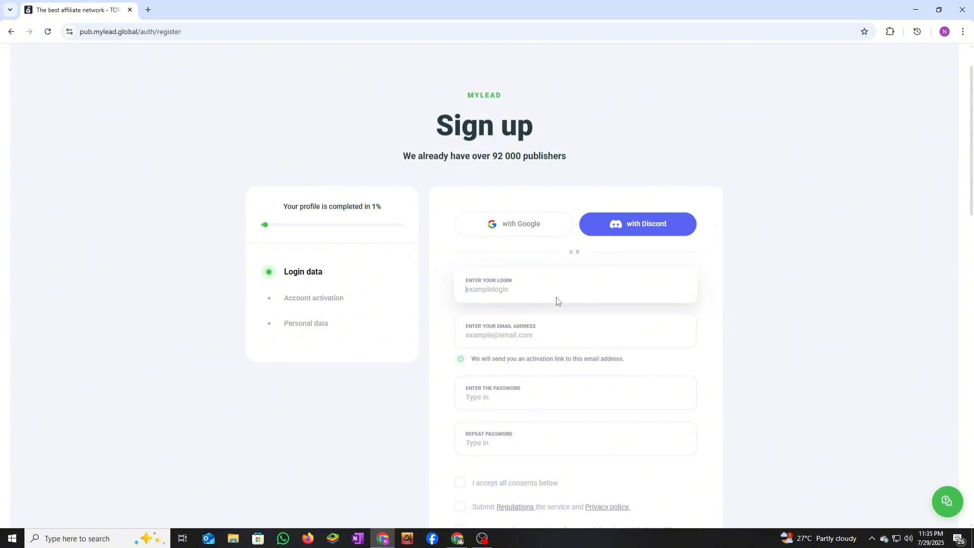
left_click(479, 393)
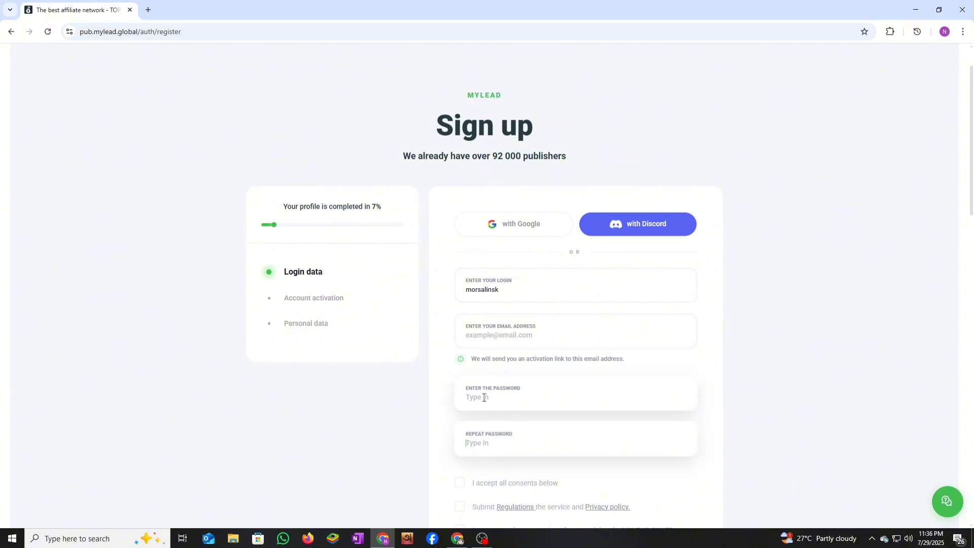
- Accept all consents and the reCAPTCHA, submit registration, then switch to the logged-in MyLead window
scroll(479, 395, "down", 2)
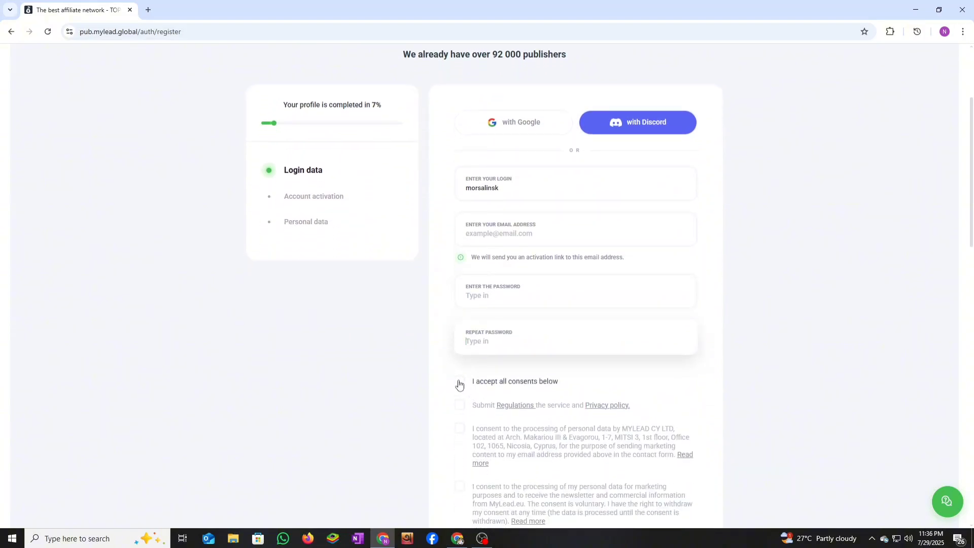
left_click(459, 382)
scroll(511, 389, "down", 1)
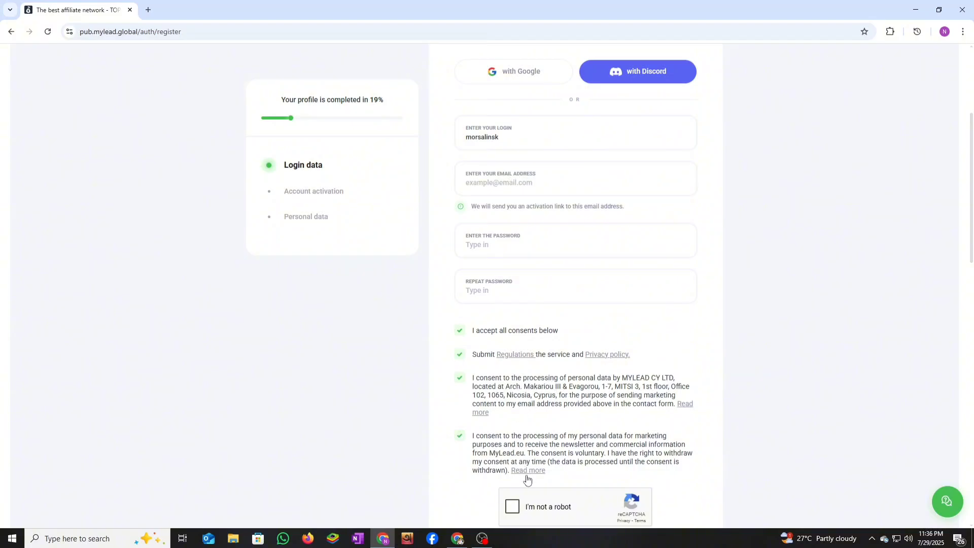
left_click(513, 506)
scroll(567, 409, "down", 5)
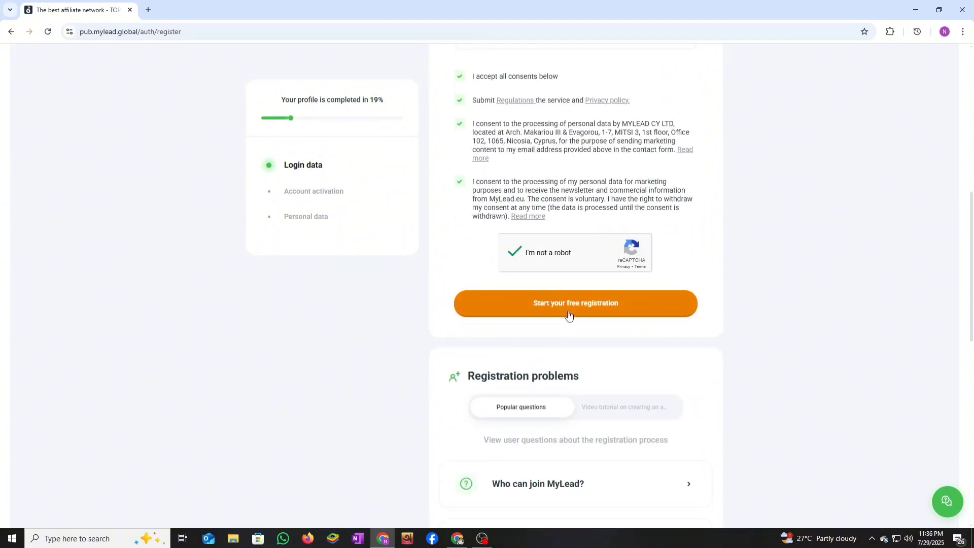
left_click(572, 308)
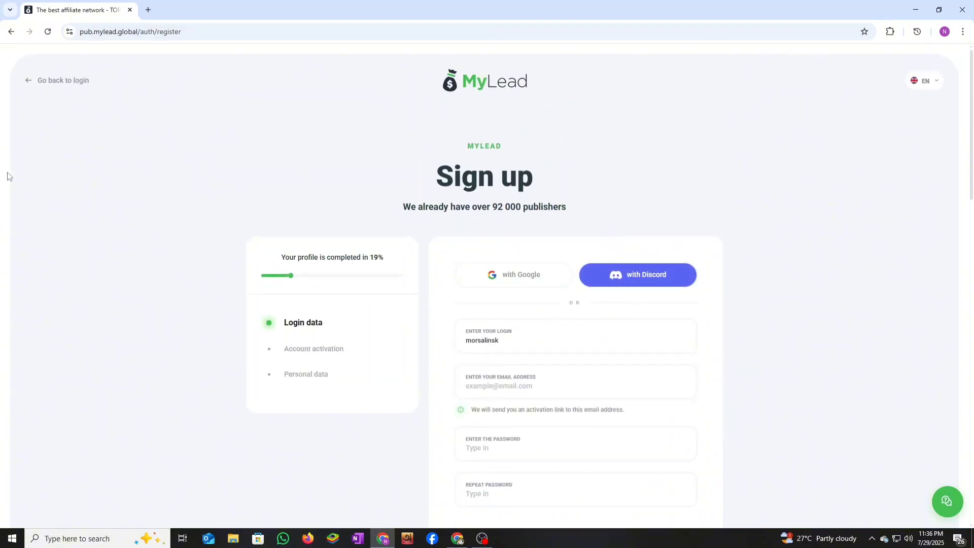
key("alt+Tab")
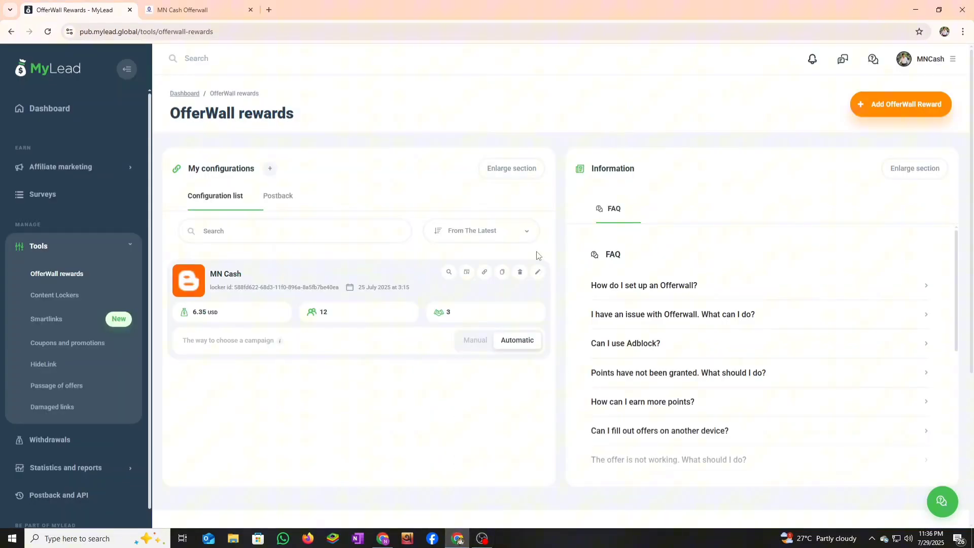
- Show the dashboard's Statistics chart, then open the General profile settings page
left_click(71, 120)
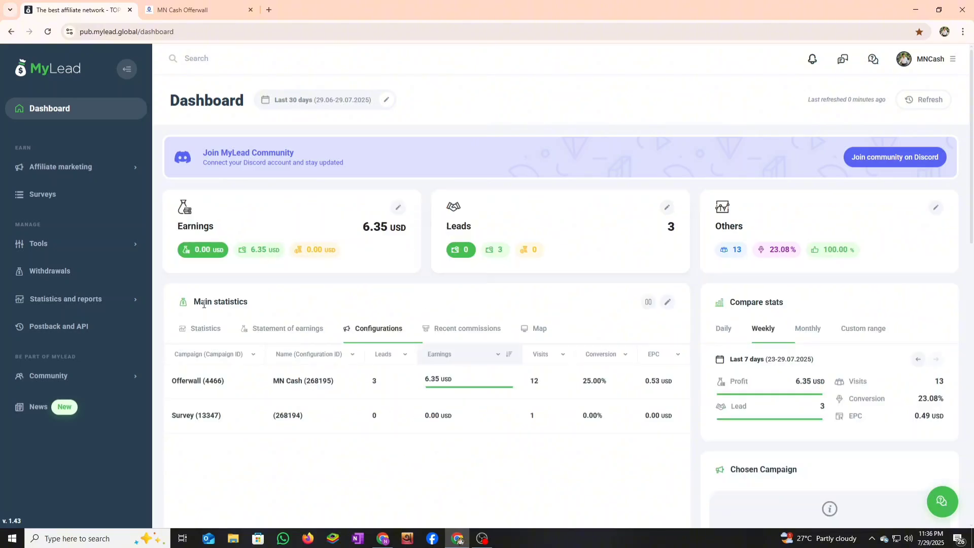
left_click(206, 328)
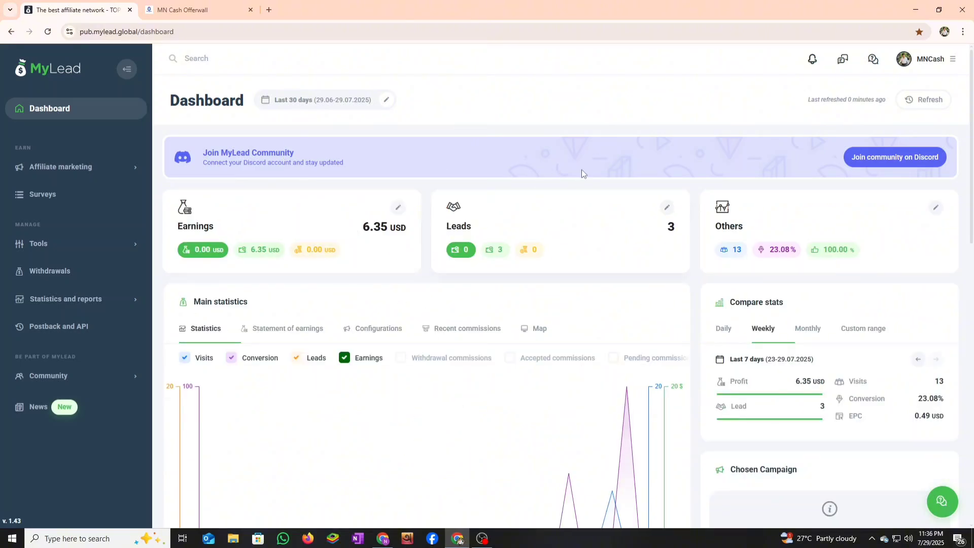
left_click(908, 61)
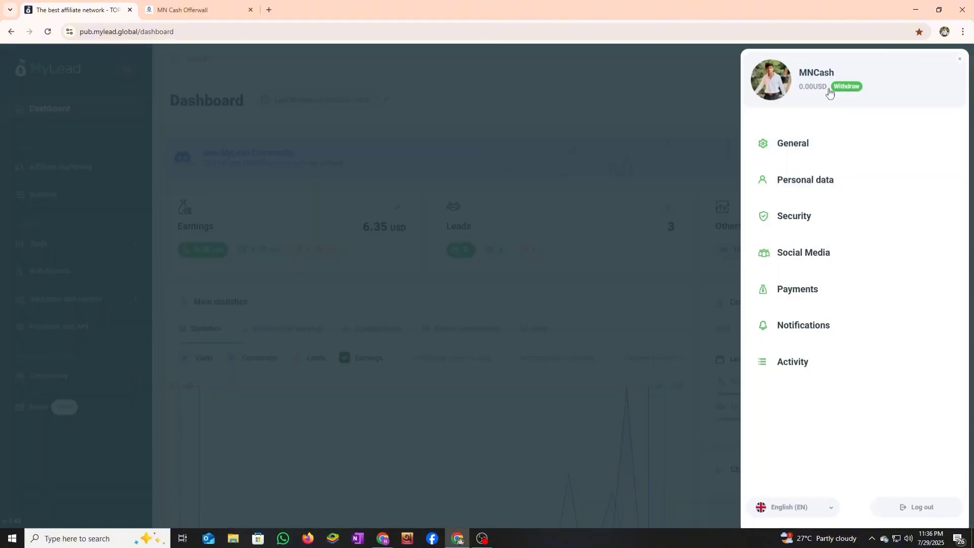
left_click(795, 138)
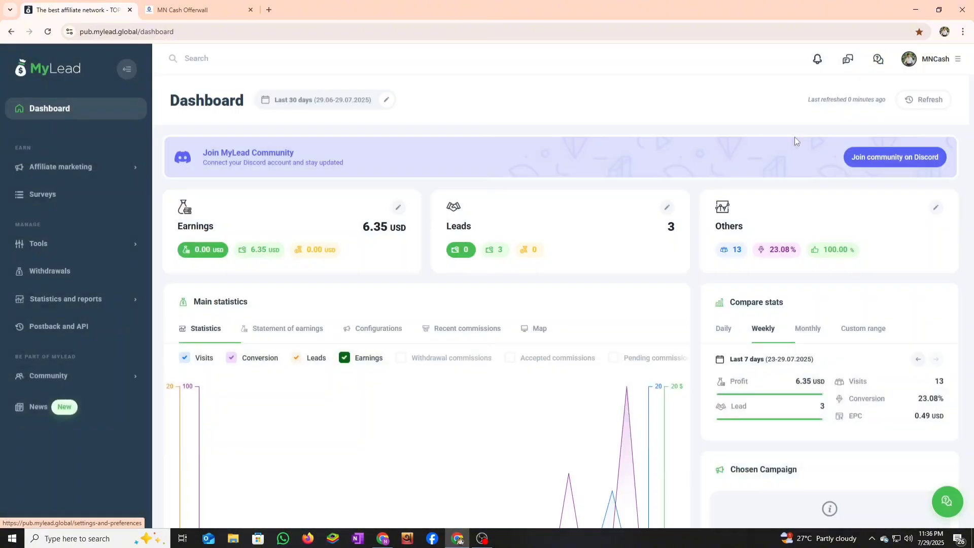
- Review the personal data, contact details, address and Private account type, then expand Tools
scroll(193, 254, "down", 2)
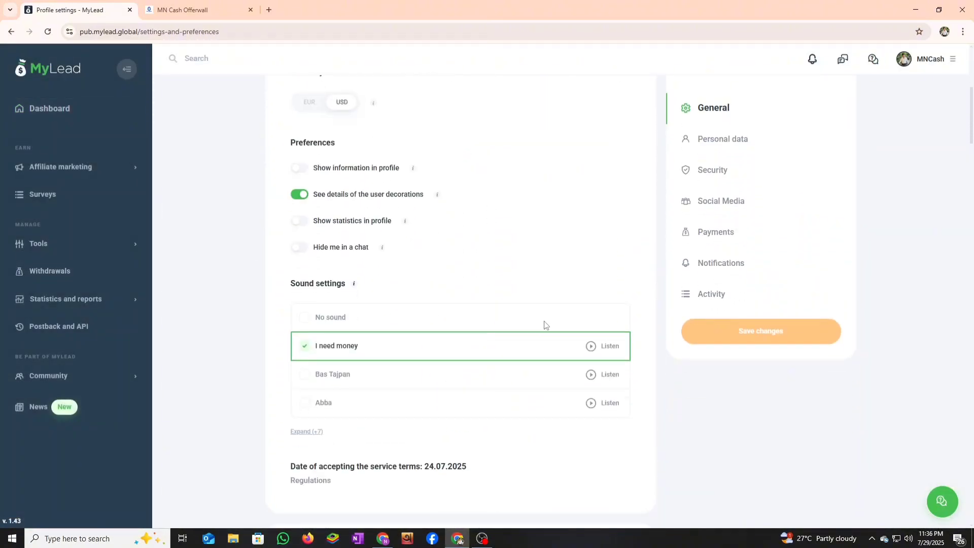
scroll(511, 246, "down", 8)
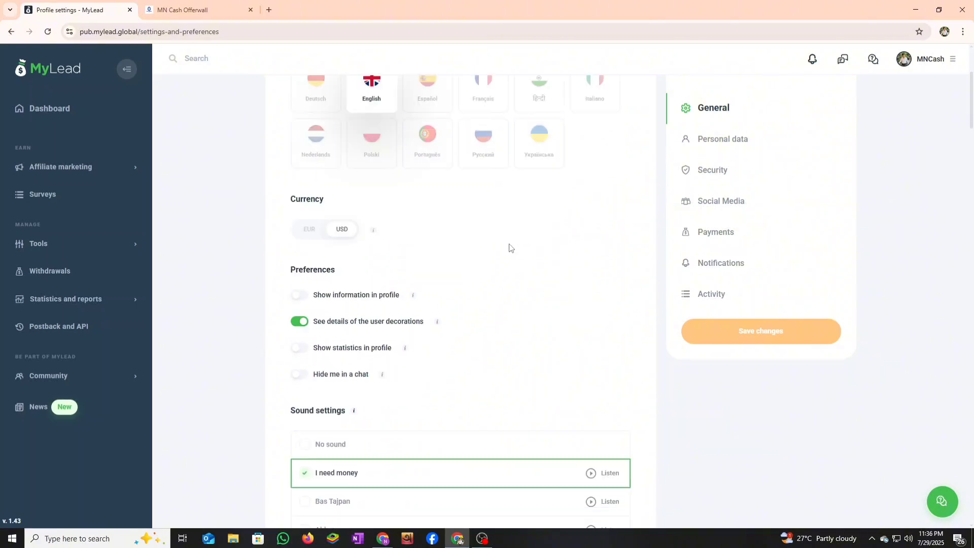
scroll(425, 284, "down", 9)
scroll(311, 326, "up", 5)
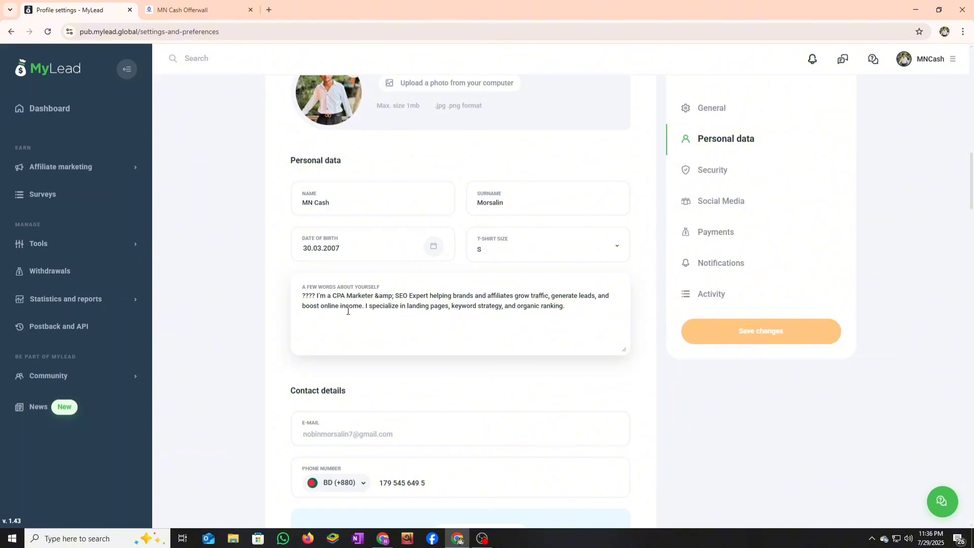
scroll(348, 311, "down", 4)
scroll(473, 283, "up", 2)
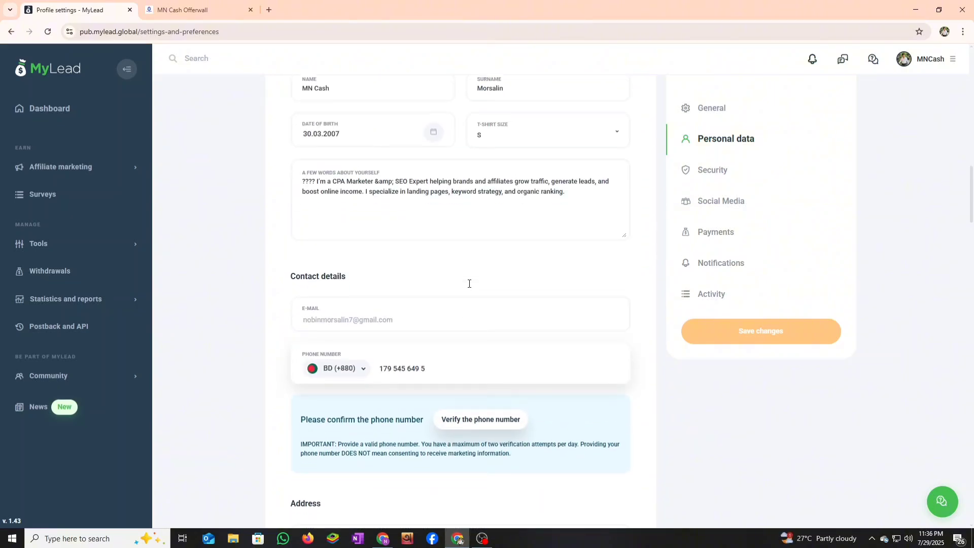
scroll(468, 283, "down", 8)
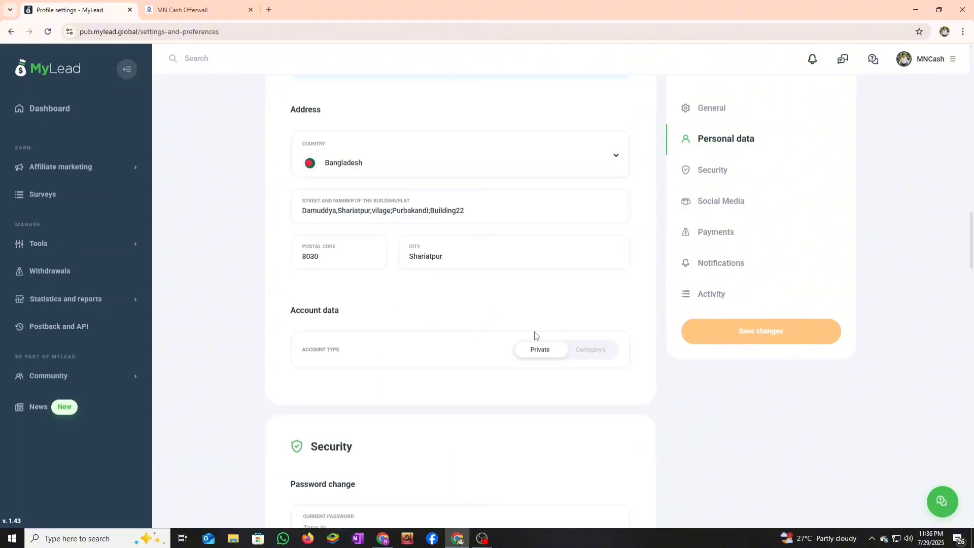
scroll(507, 334, "down", 4)
scroll(420, 340, "up", 8)
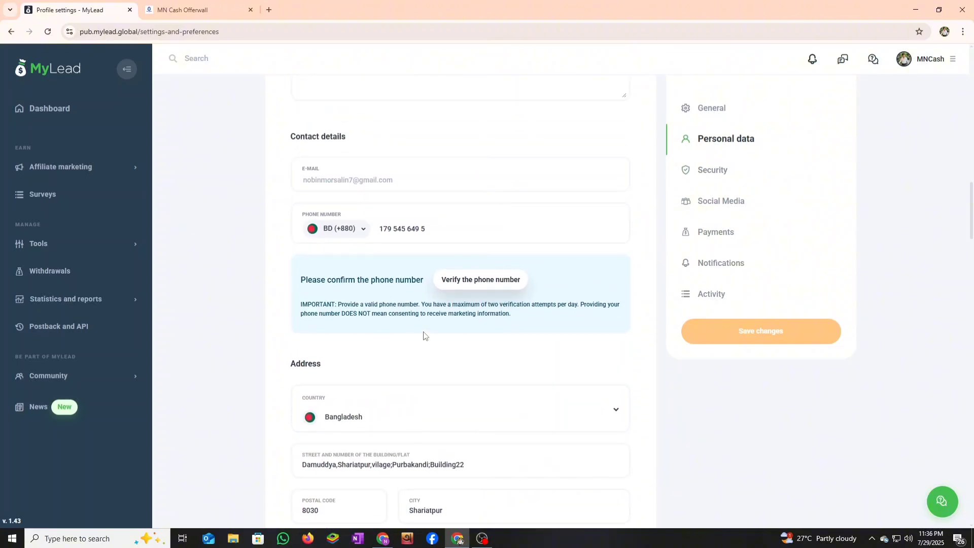
scroll(450, 332, "down", 10)
scroll(468, 314, "up", 5)
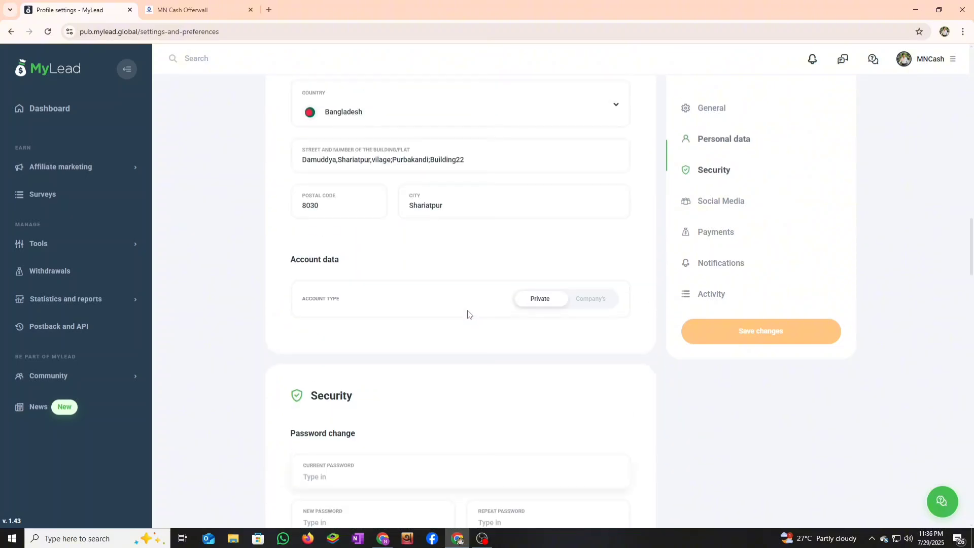
scroll(466, 310, "up", 10)
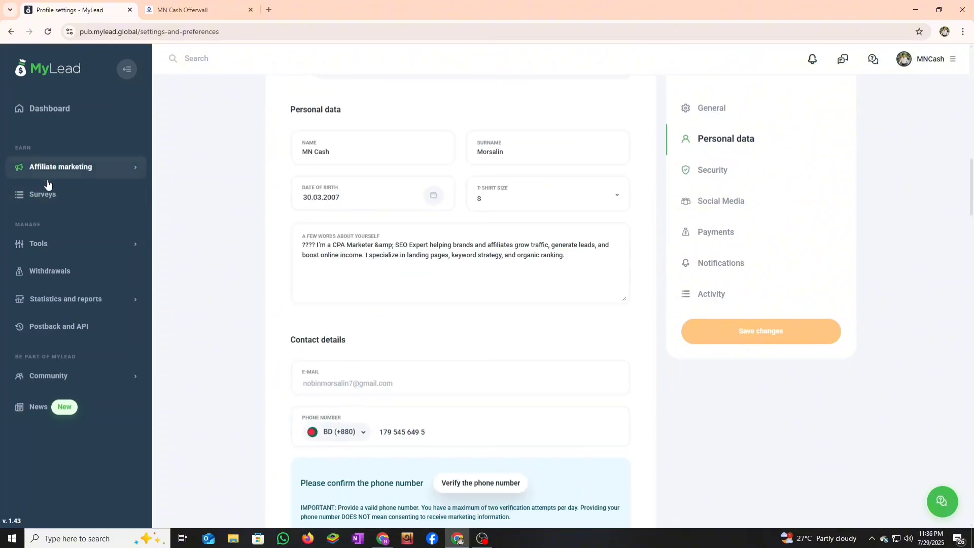
left_click(81, 246)
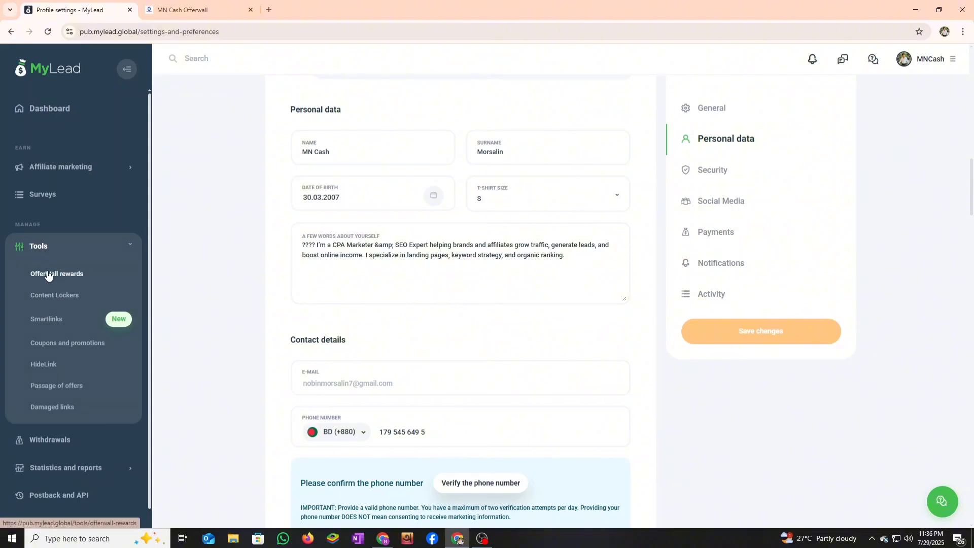
- Start a new OfferWall reward named 'affiliate', moving on to the Link field
left_click(48, 274)
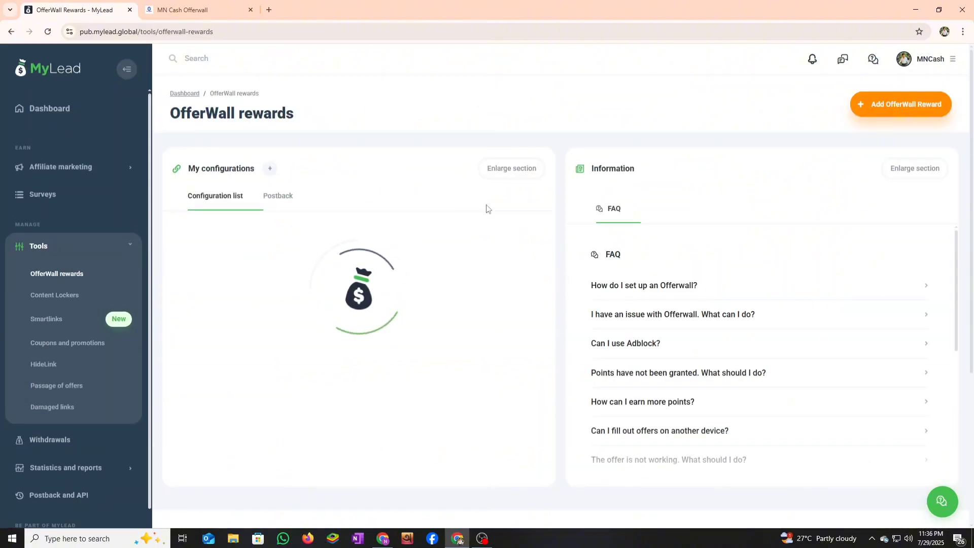
left_click(883, 105)
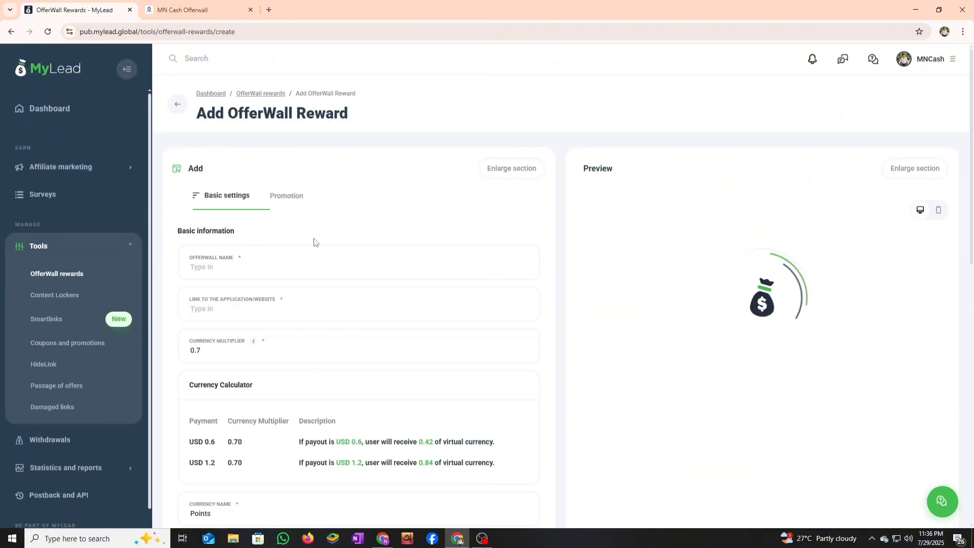
left_click(228, 266)
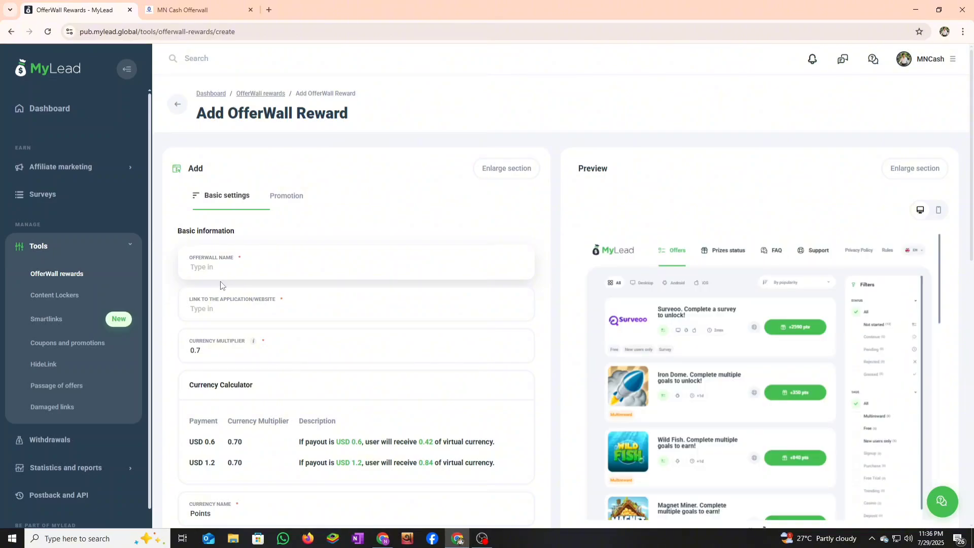
type("affiliate")
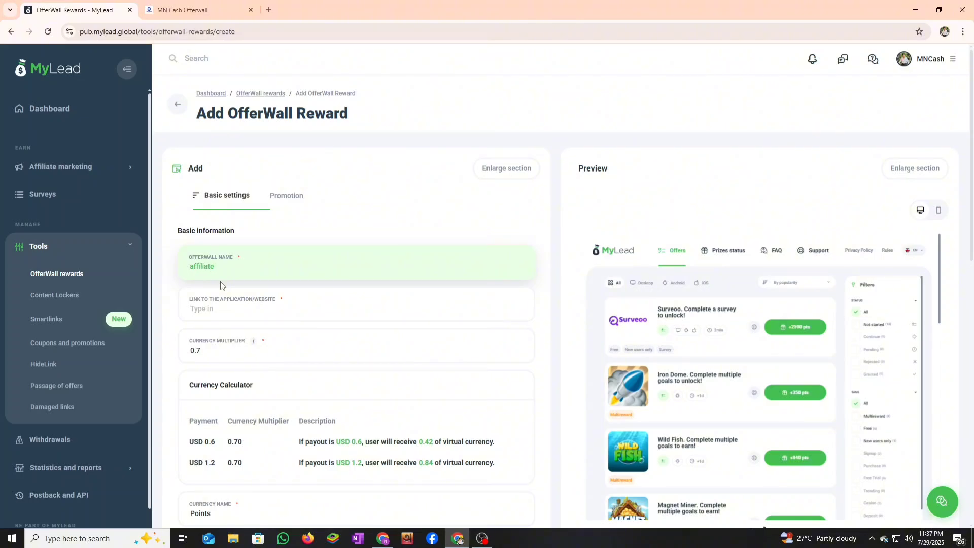
left_click(211, 314)
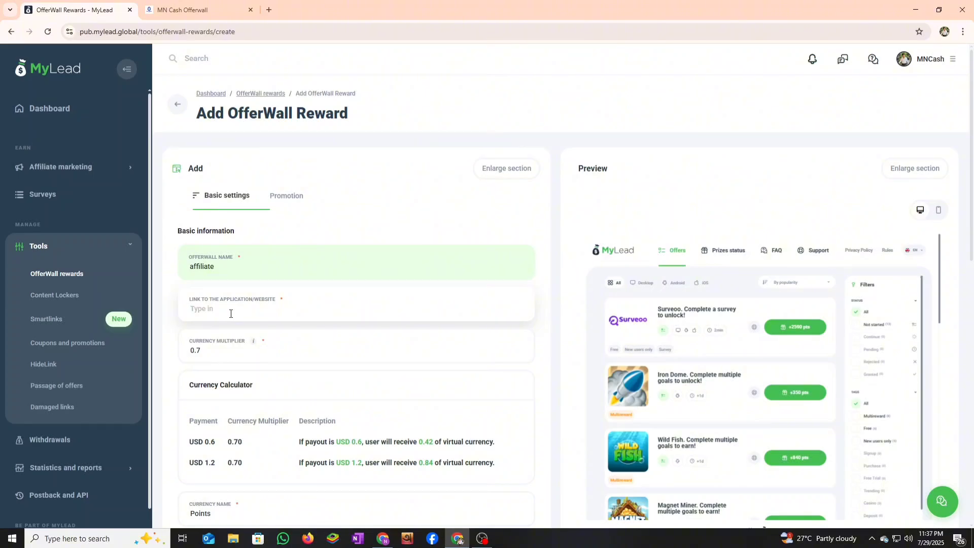
scroll(238, 386, "down", 4)
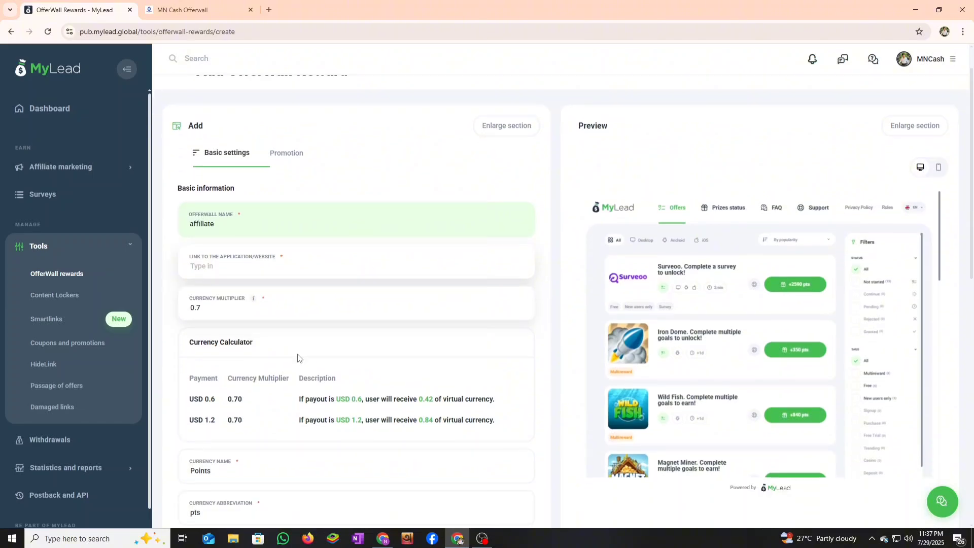
scroll(255, 227, "up", 1)
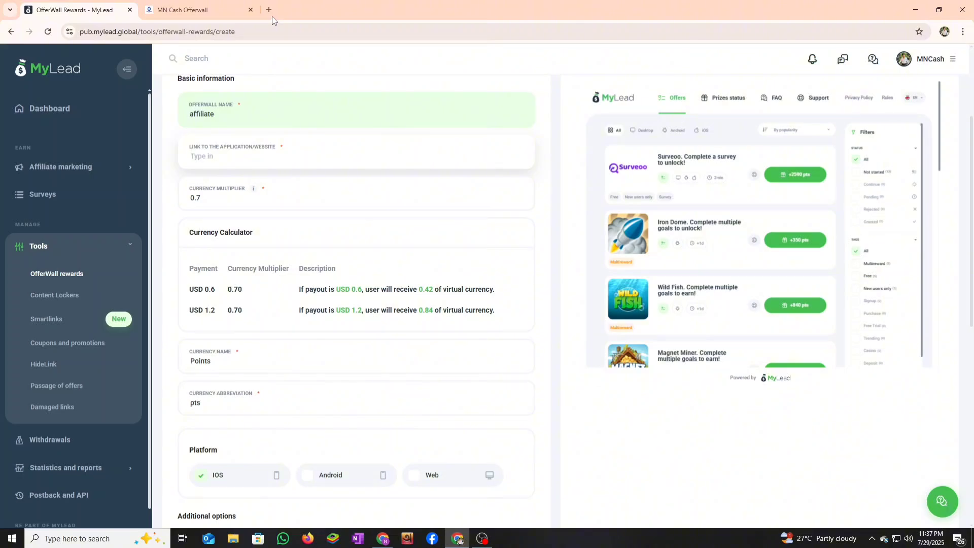
- Launch a new Chrome window using a different browser profile
left_click(389, 544)
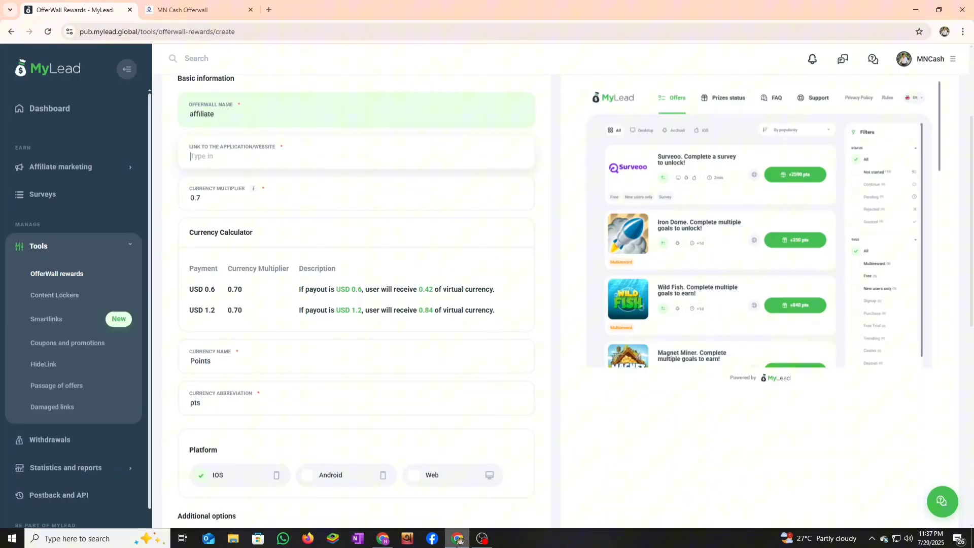
left_click(457, 539)
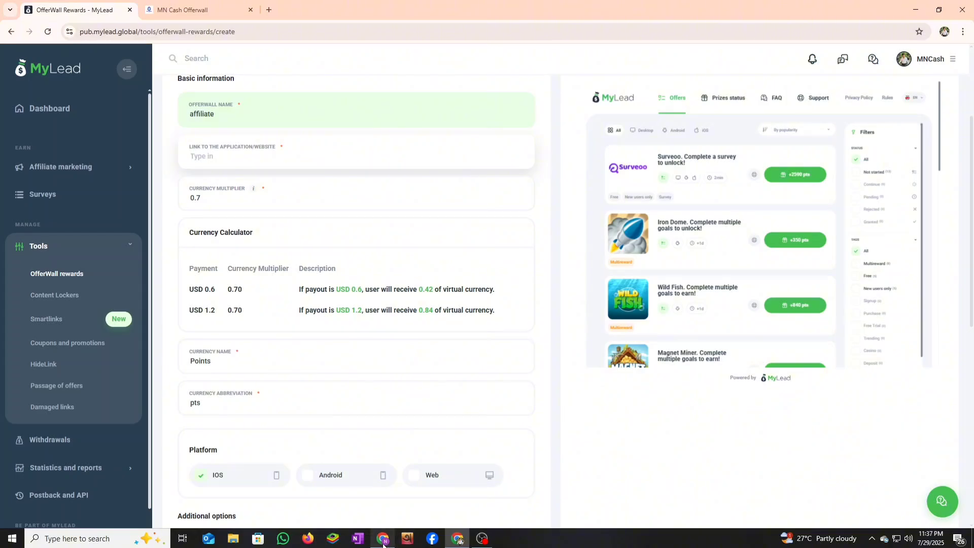
mouse_move(384, 544)
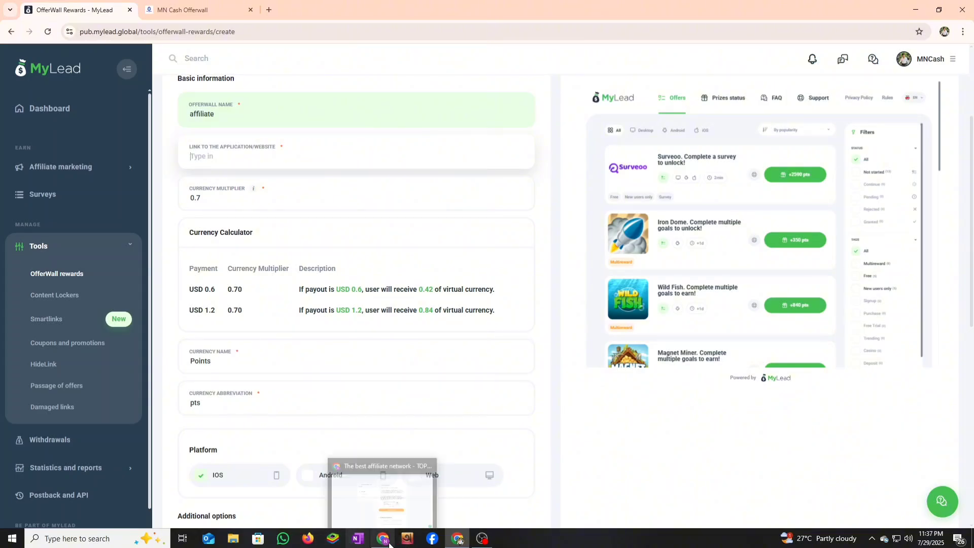
mouse_move(452, 543)
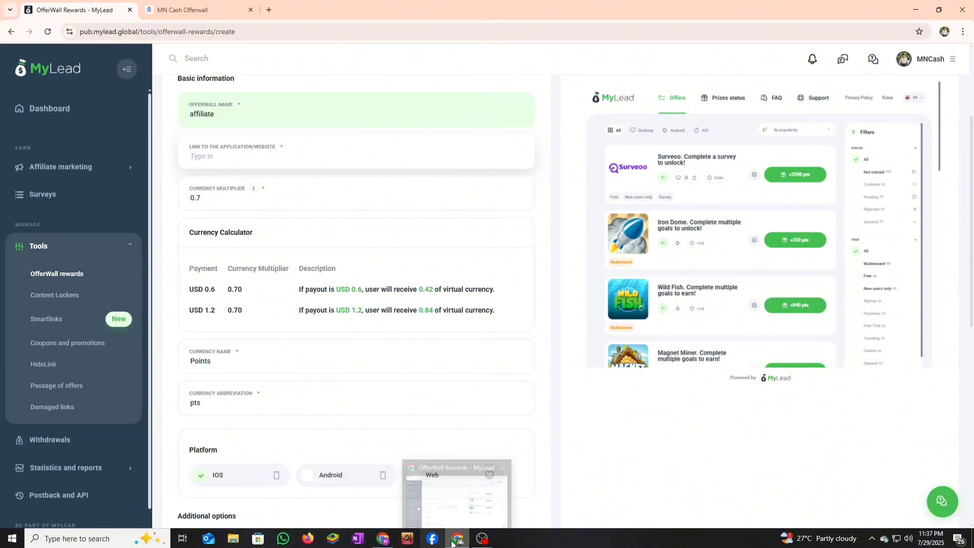
right_click(382, 535)
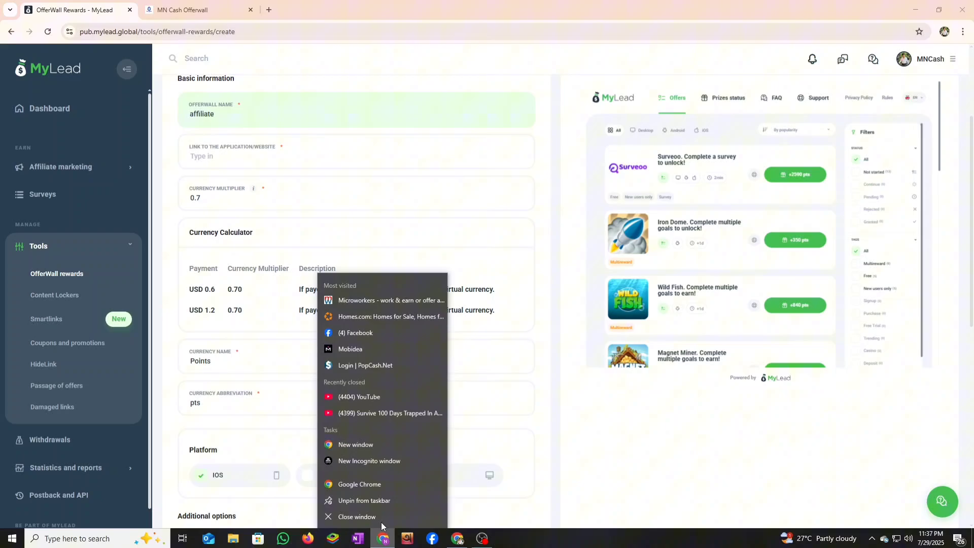
left_click(373, 484)
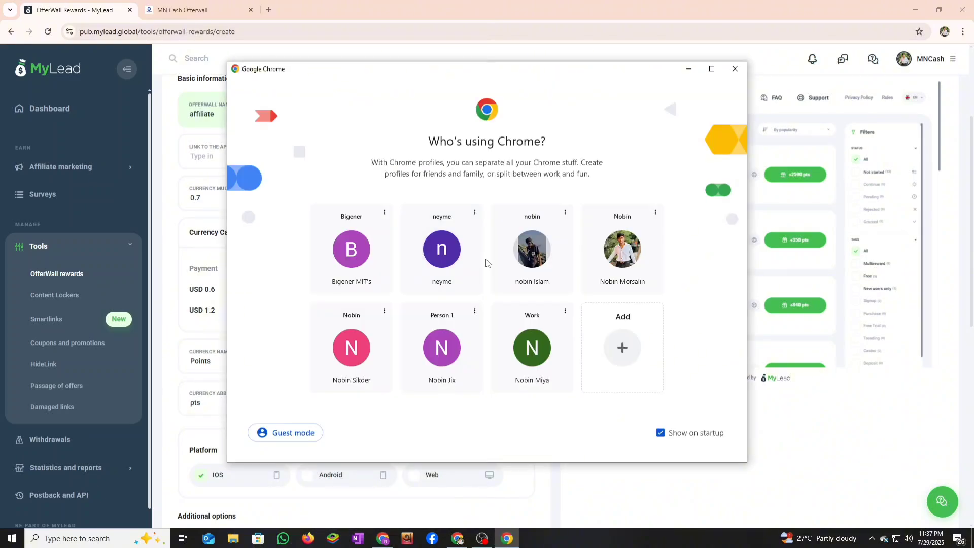
left_click(442, 276)
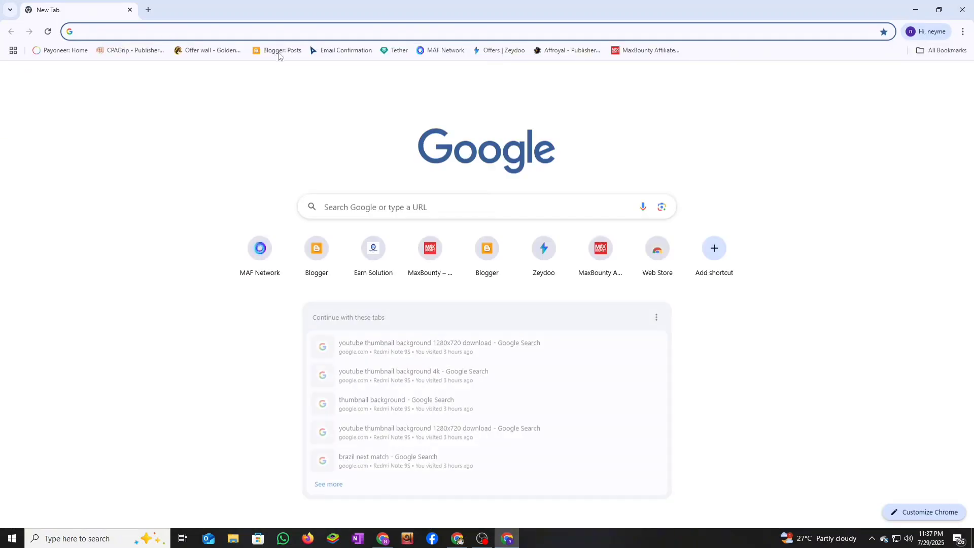
- Switch Blogger to the offer Creator blog, view it live and copy the offercreator.blogspot.com address
left_click(278, 50)
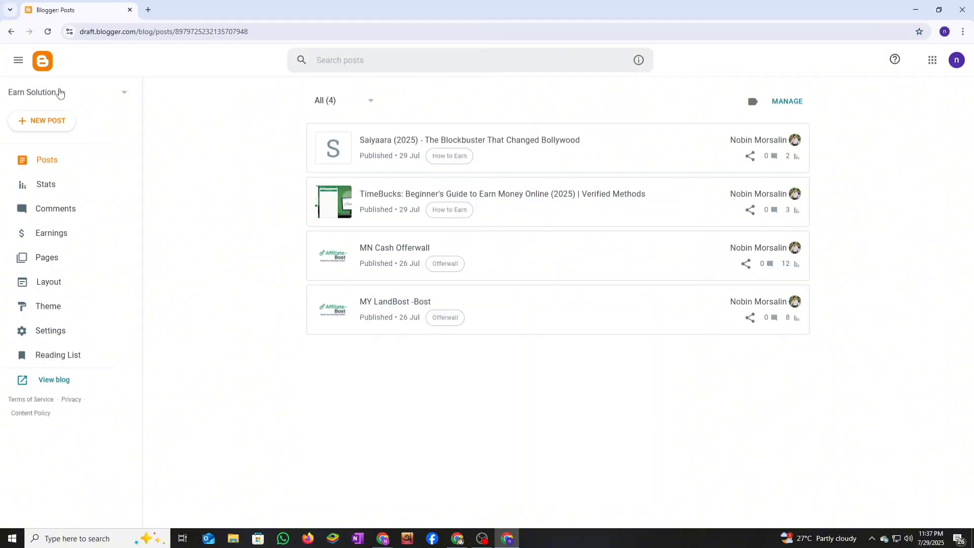
left_click(59, 92)
left_click(53, 144)
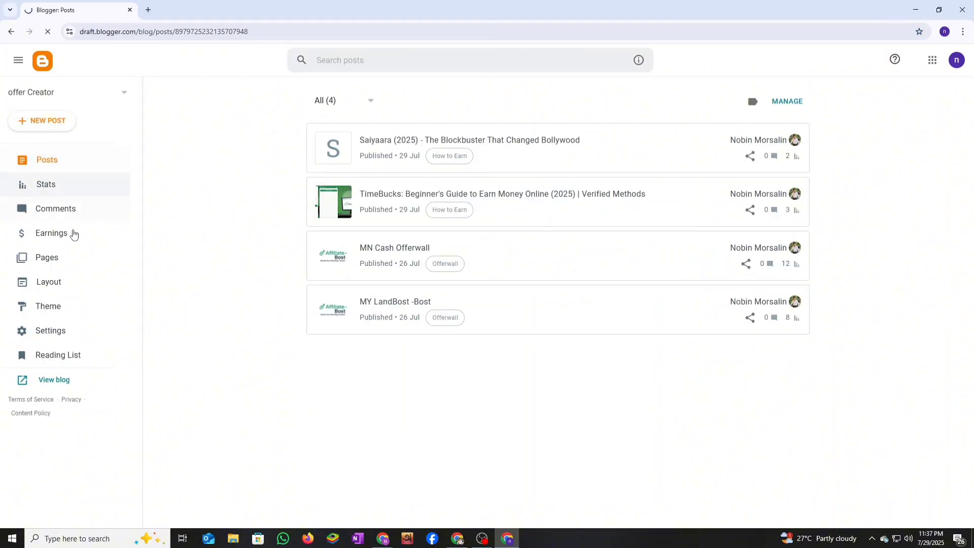
left_click(52, 386)
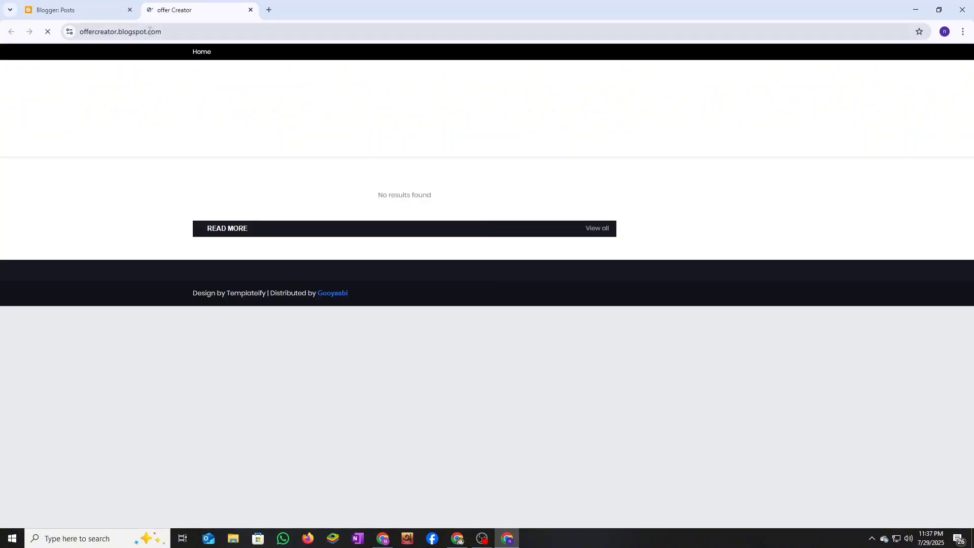
left_click(150, 31)
right_click(150, 32)
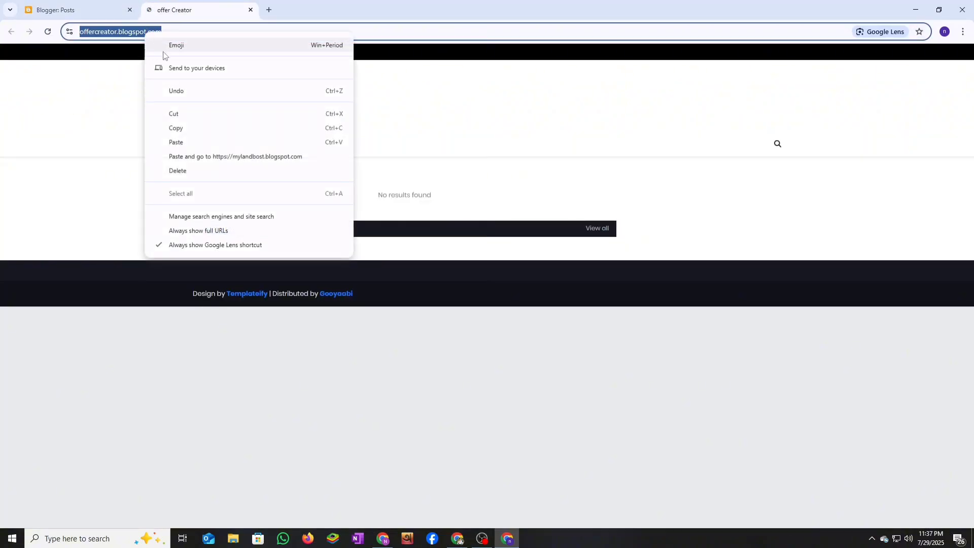
left_click(181, 127)
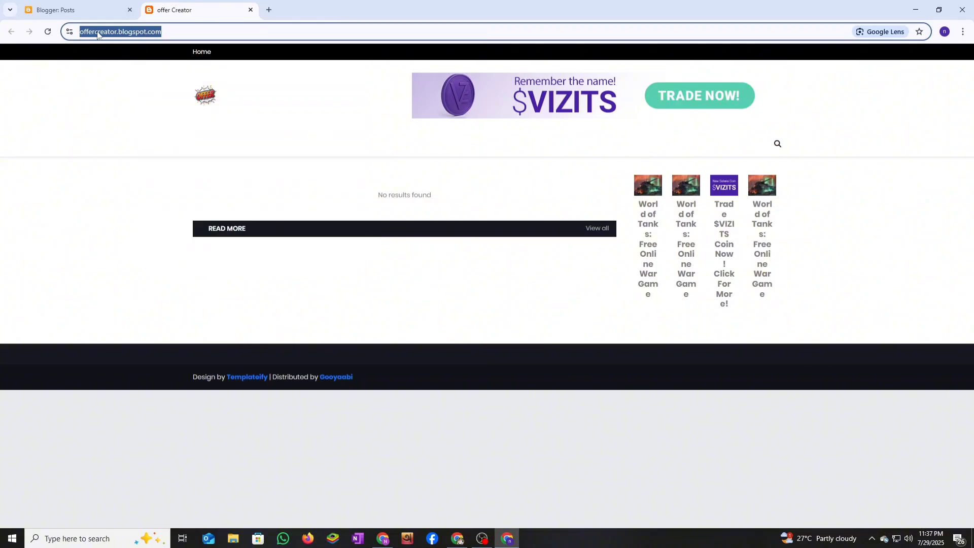
left_click(70, 9)
- Paste the offer Creator blog URL as the application link and set Customize the theme to Yes
left_click(457, 538)
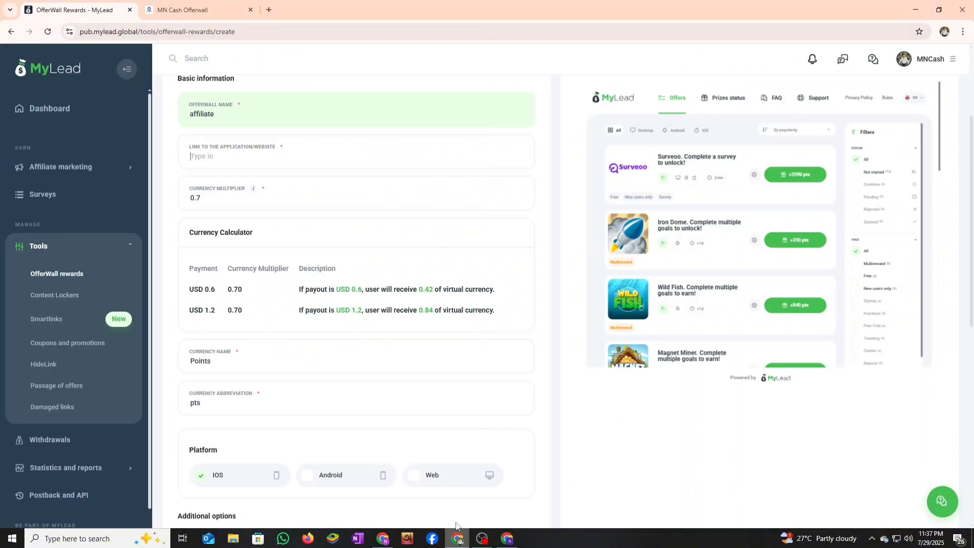
right_click(213, 157)
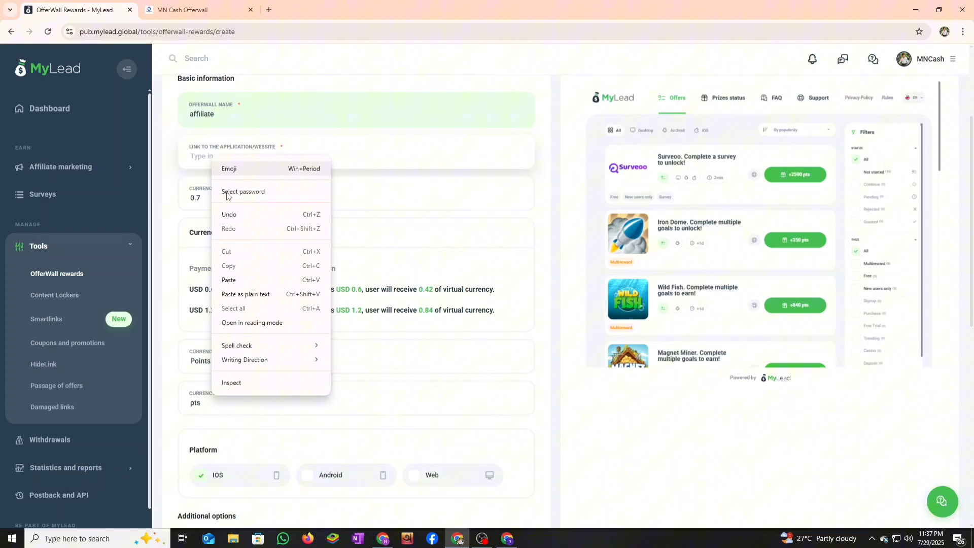
left_click(237, 280)
scroll(435, 348, "down", 1)
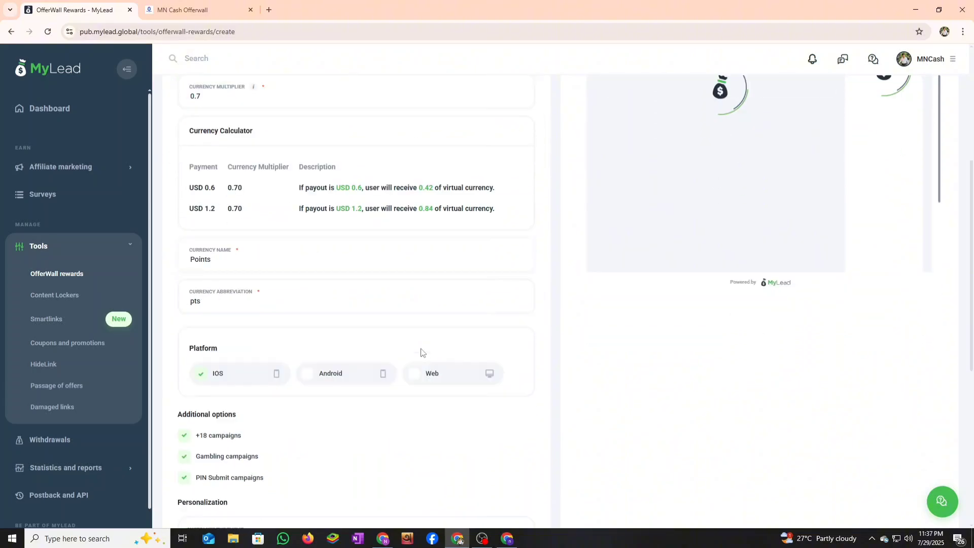
scroll(376, 352, "up", 2)
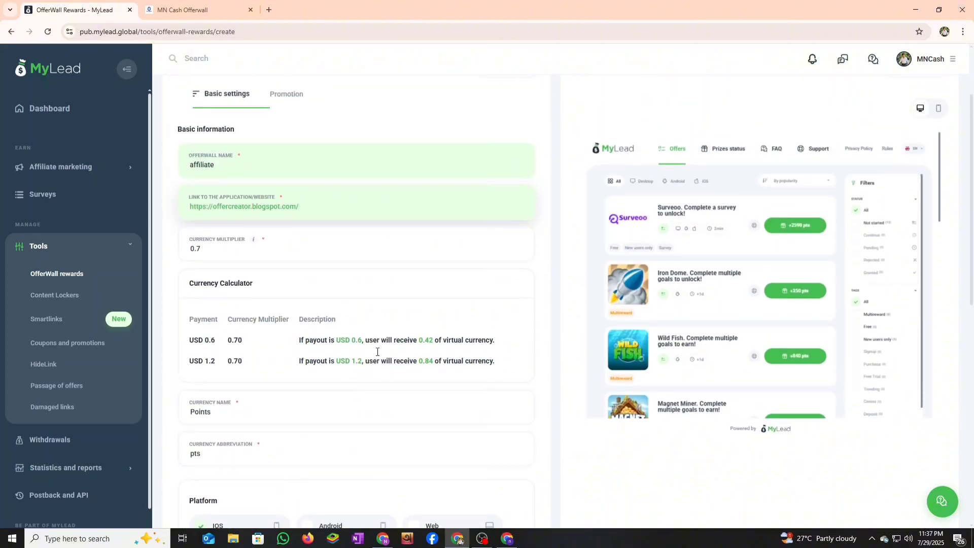
scroll(344, 366, "down", 7)
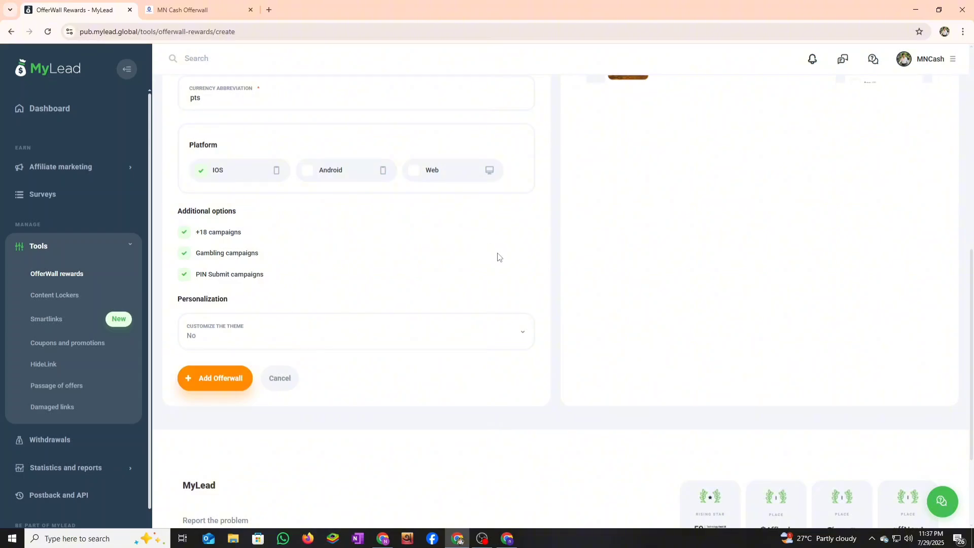
left_click(245, 341)
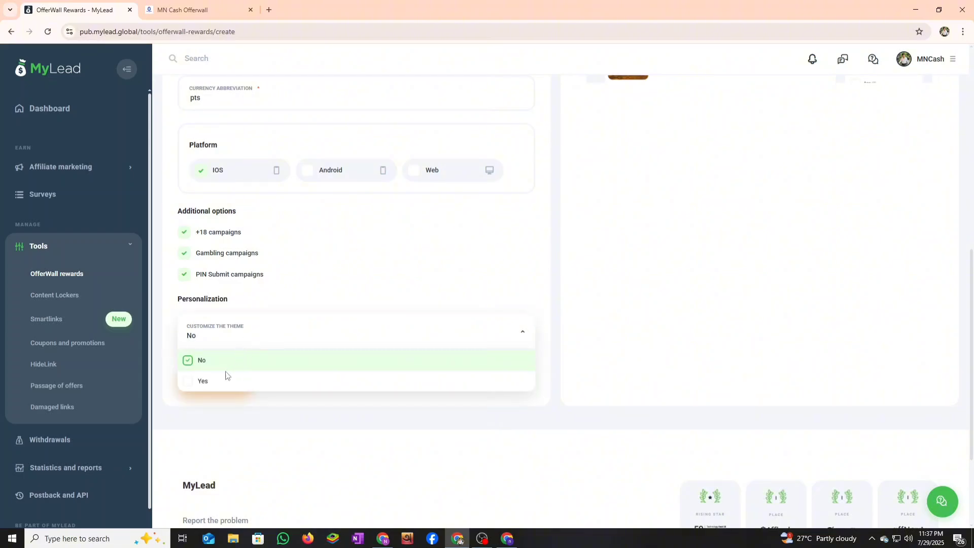
left_click(226, 375)
- Submit Add Offerwall (rejected as platform mismatch), glance at promotion settings, and return to OfferWall rewards
scroll(298, 384, "down", 3)
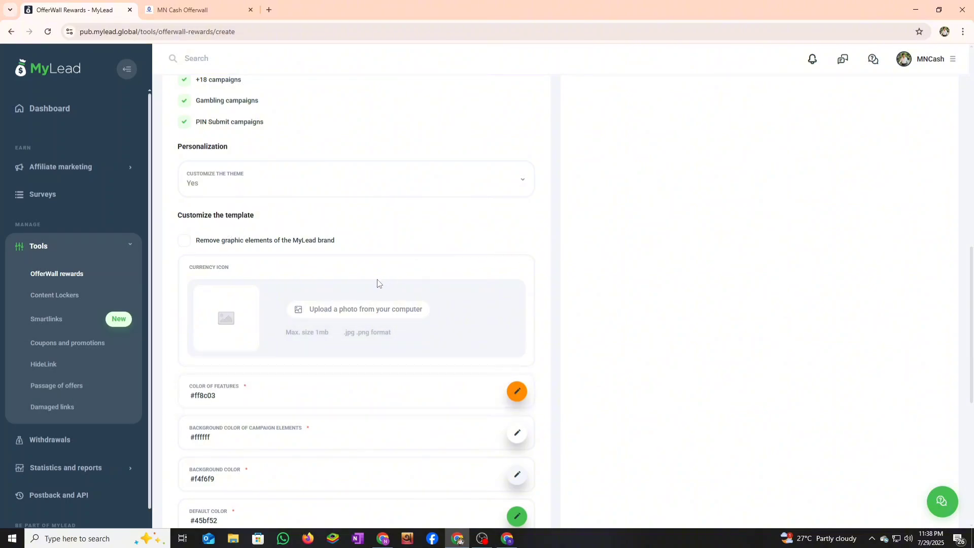
scroll(337, 265, "down", 2)
scroll(337, 265, "up", 8)
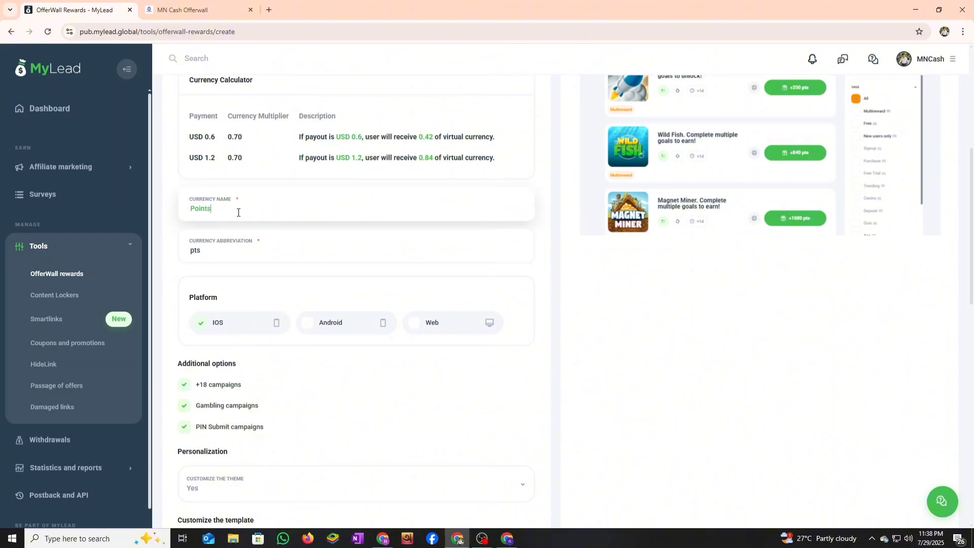
scroll(423, 313, "down", 11)
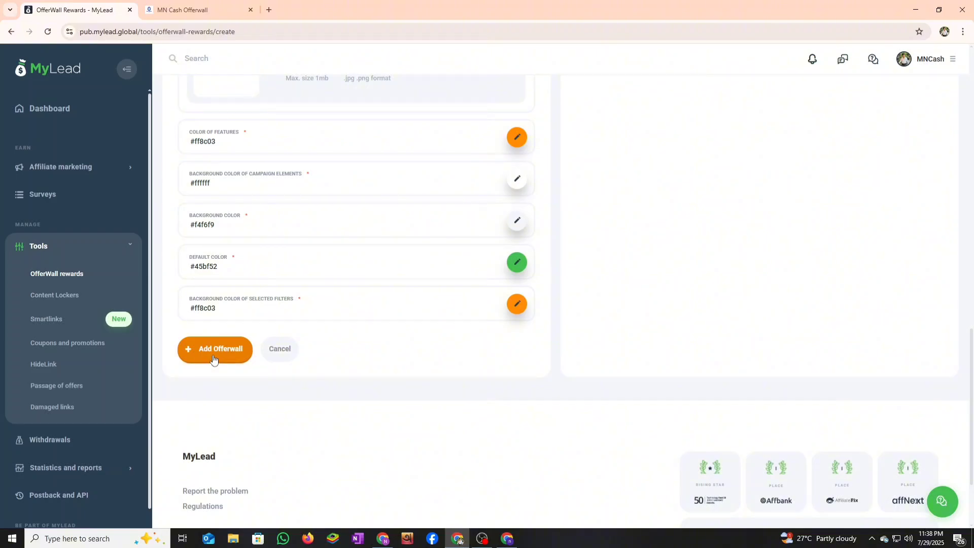
left_click(213, 359)
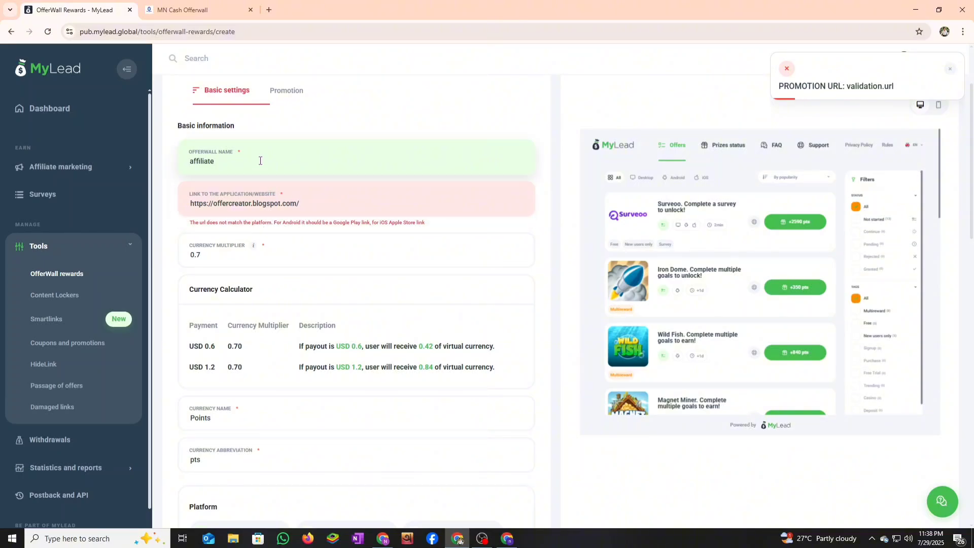
scroll(306, 169, "up", 2)
left_click(287, 191)
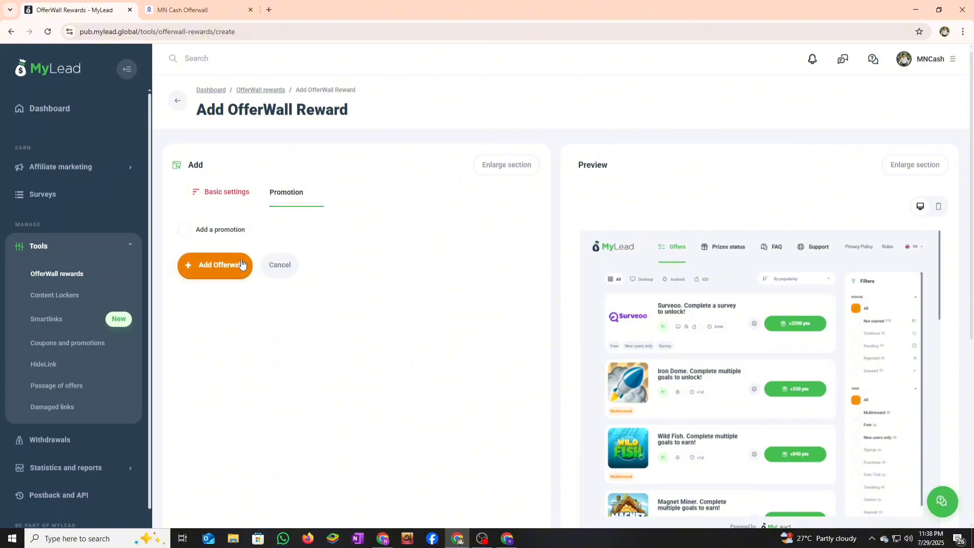
left_click(235, 191)
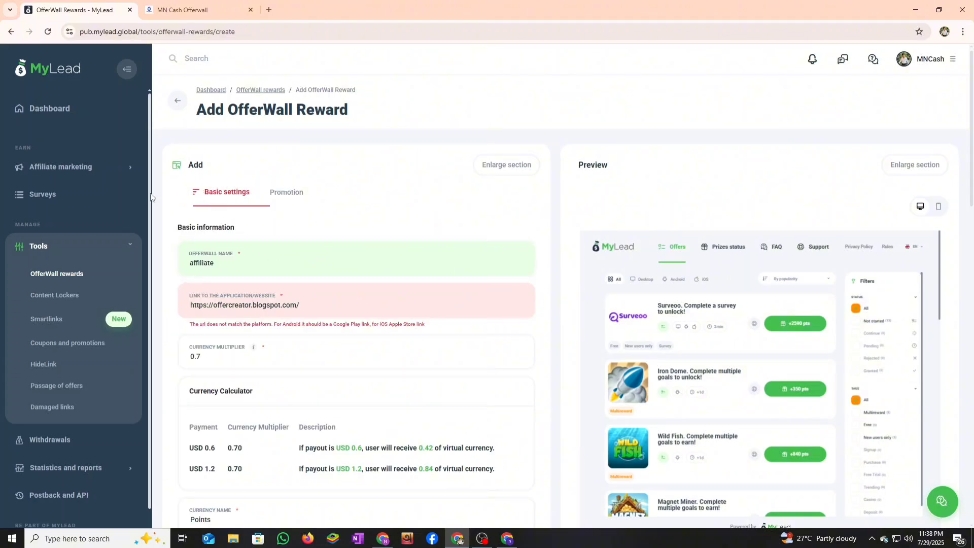
left_click(59, 278)
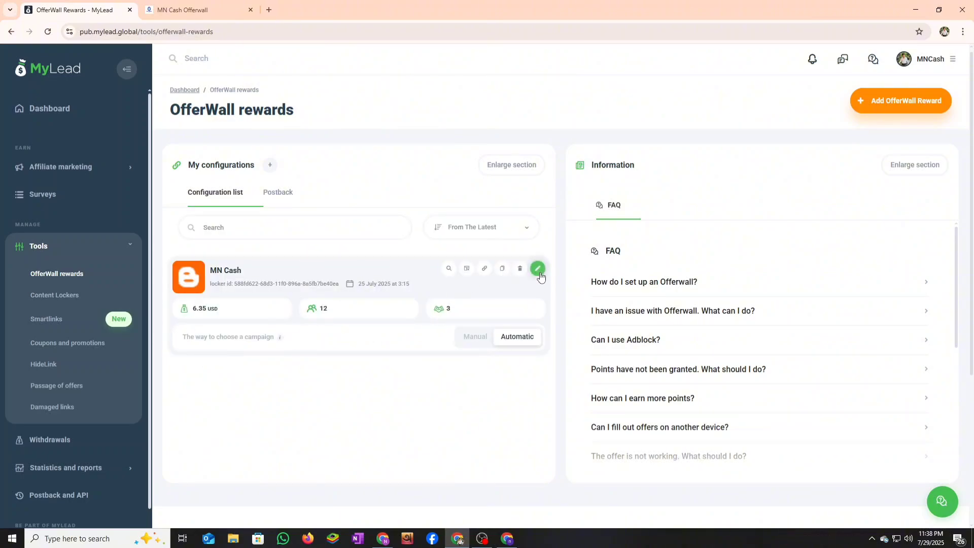
- Copy the sample iframe embed code from the MN Cash Website codes dialog (reward-me.eu URL)
left_click(485, 269)
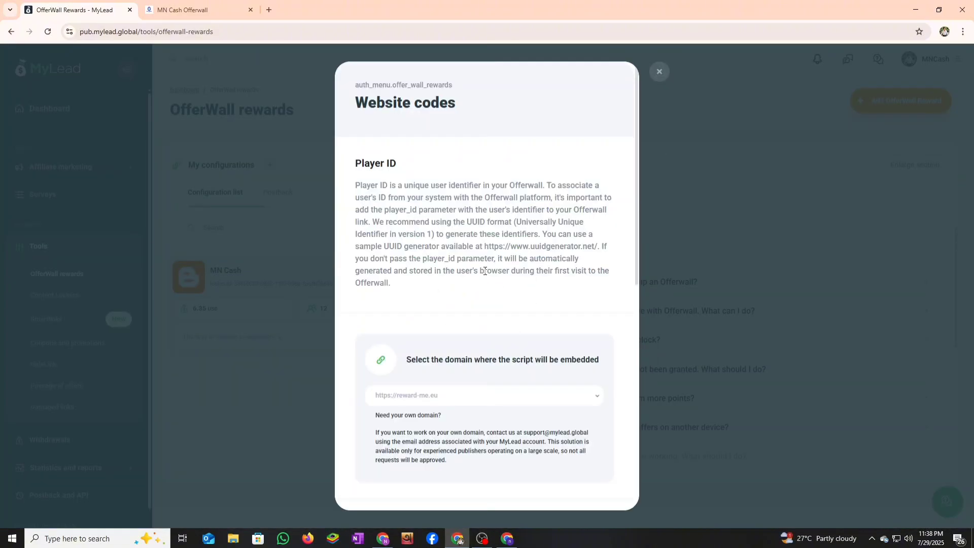
scroll(484, 270, "down", 7)
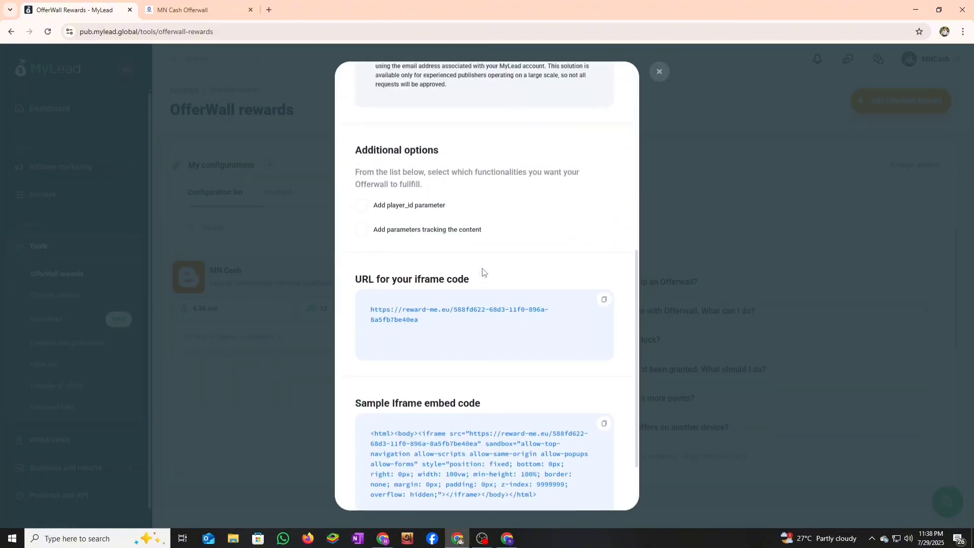
scroll(483, 273, "up", 7)
left_click_drag(354, 89, 556, 425)
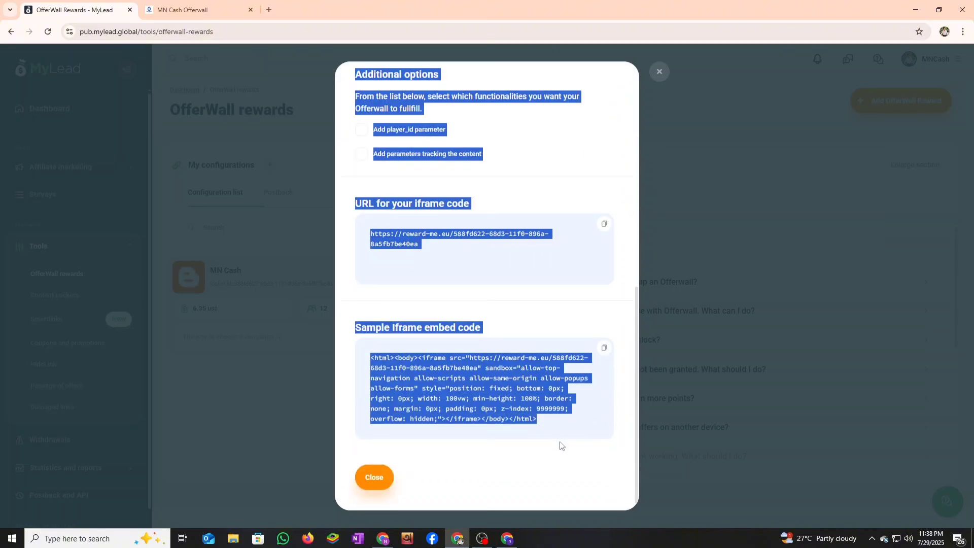
right_click(511, 399)
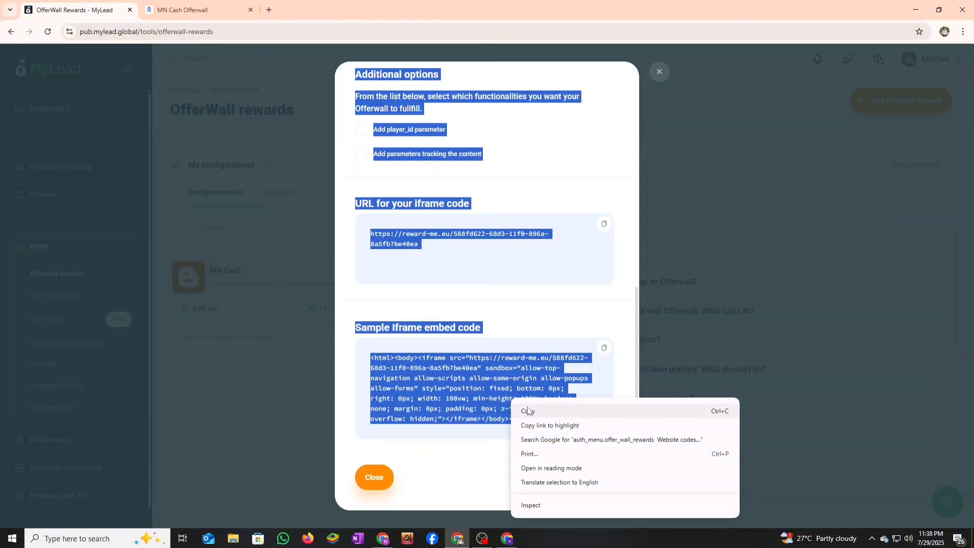
left_click(528, 412)
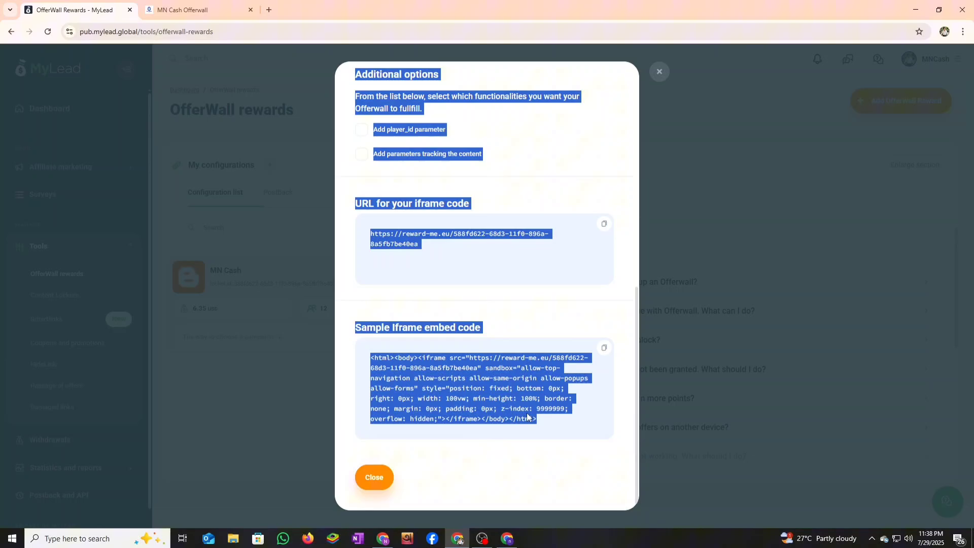
- Search Google for 'chatgpt' in a new tab and open OpenAI's Introducing ChatGPT result
left_click(268, 10)
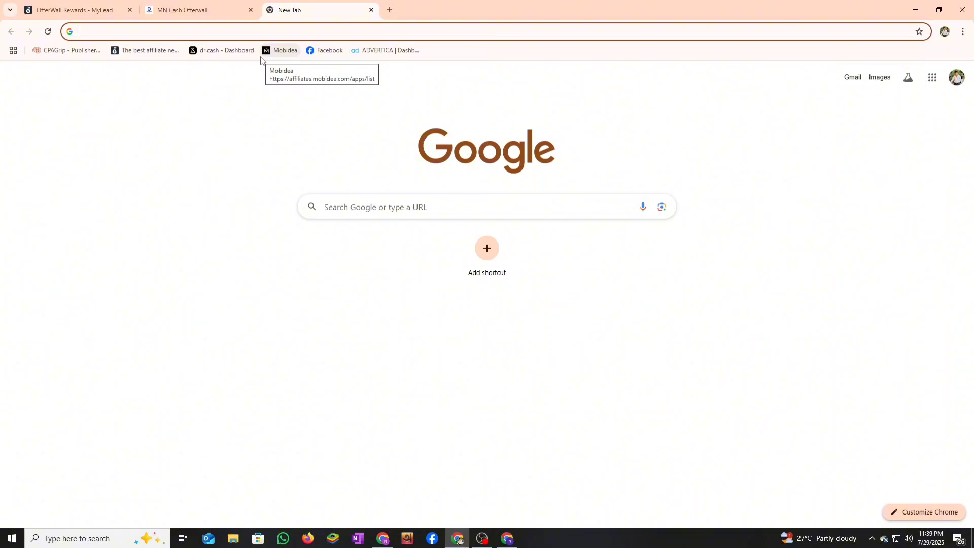
type("d")
key("BackSpace")
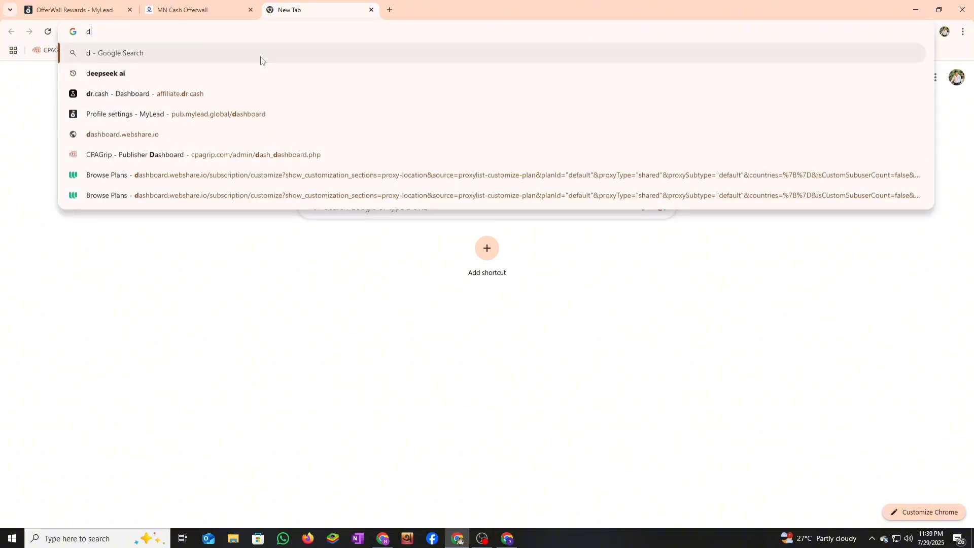
type("c")
key("BackSpace")
key("BackSpace")
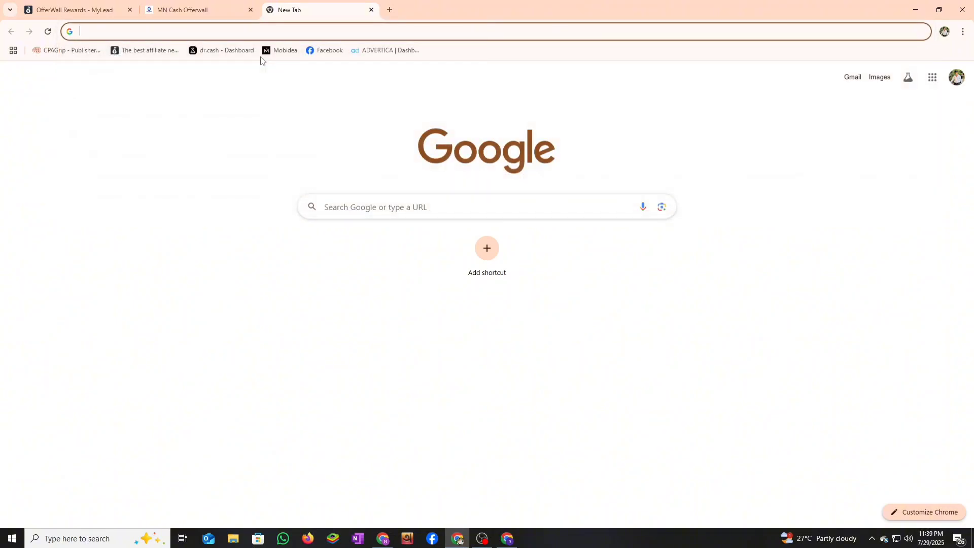
type("chatgpt")
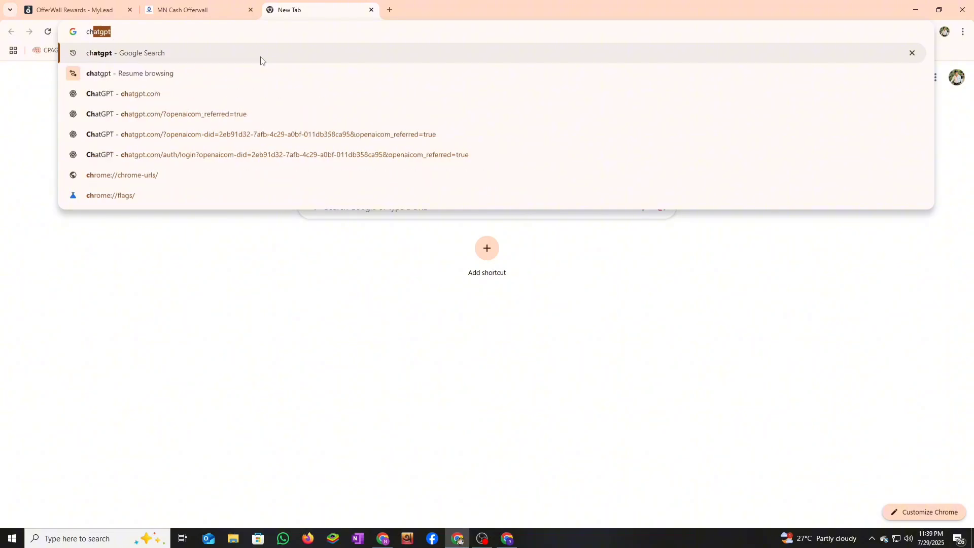
key("Return")
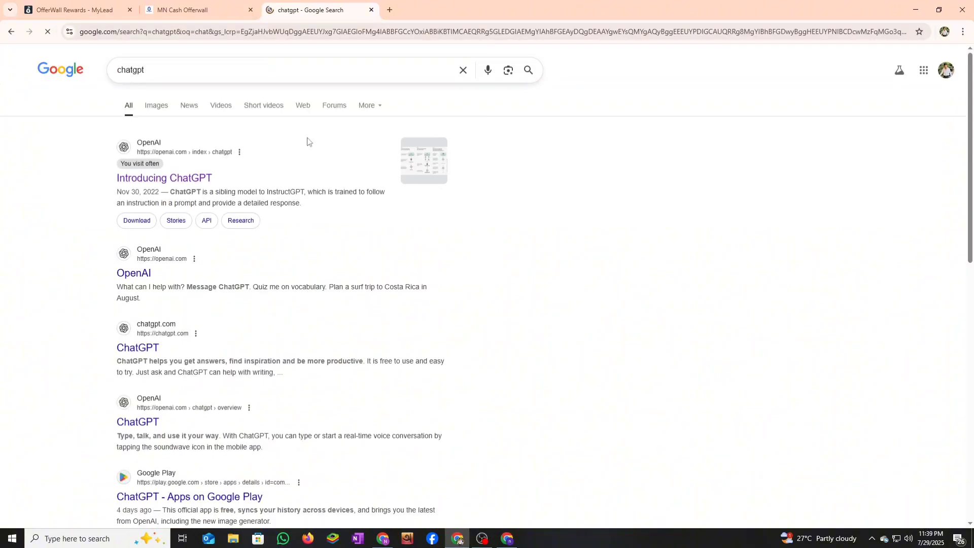
left_click(203, 178)
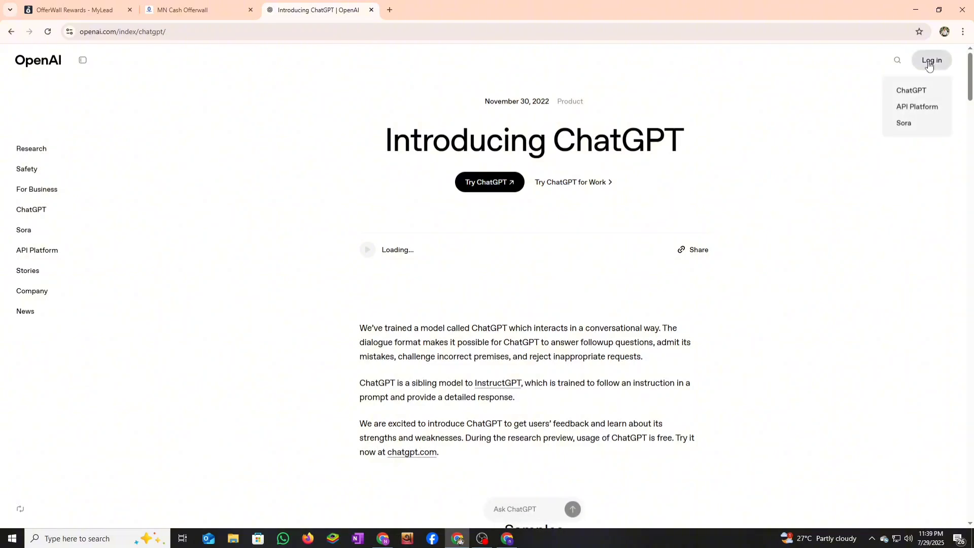
- Open ChatGPT, paste the MyLead offerwall instructions with 'E DARA SETU', and send for HTML code
mouse_move(928, 64)
left_click(912, 92)
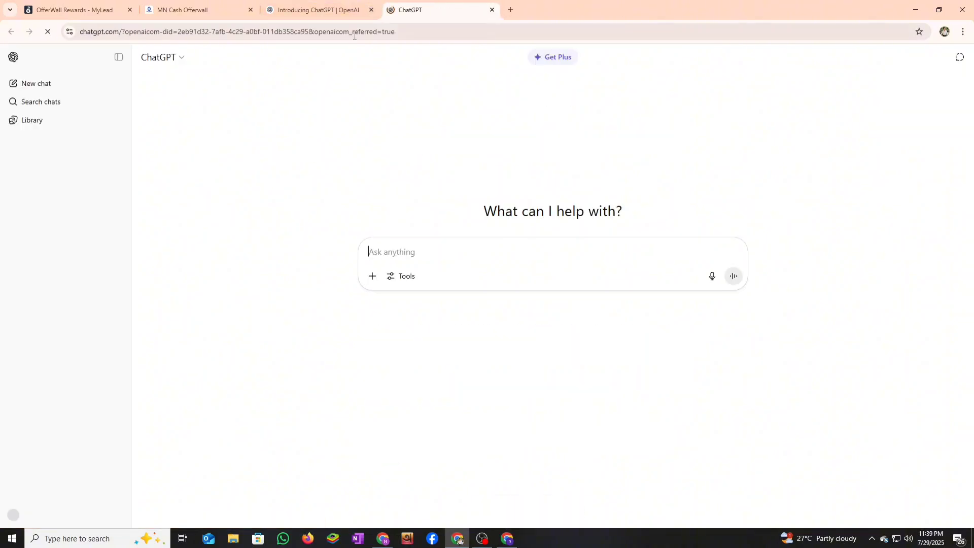
right_click(403, 253)
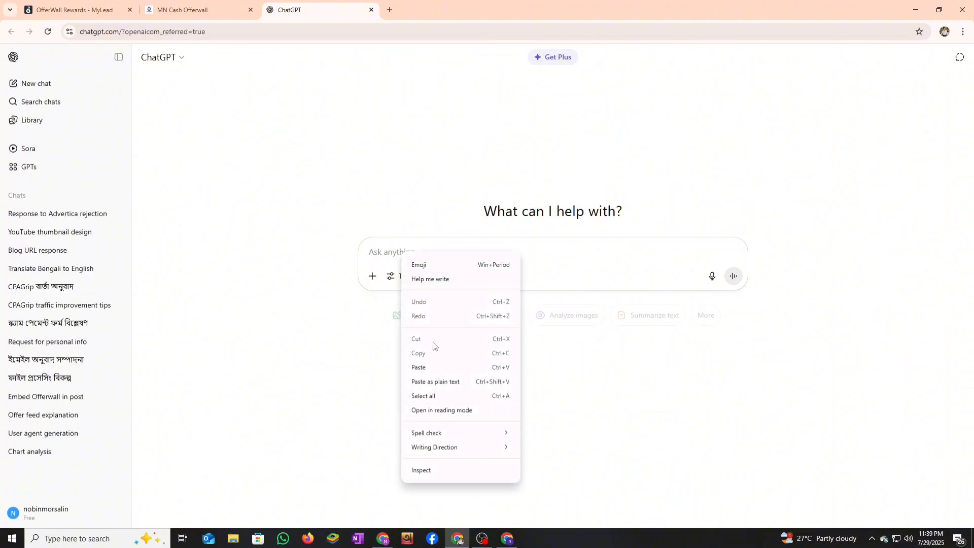
left_click(417, 367)
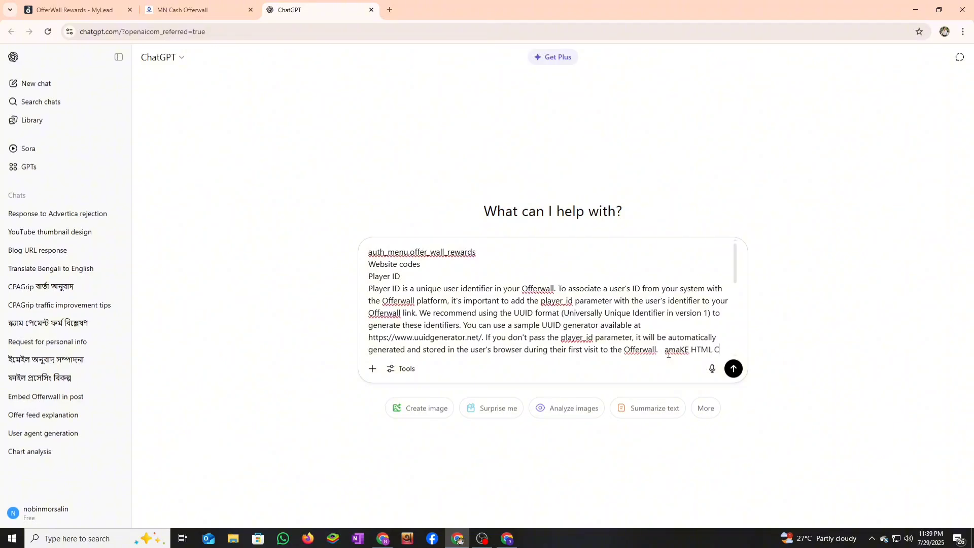
type("E DARA S")
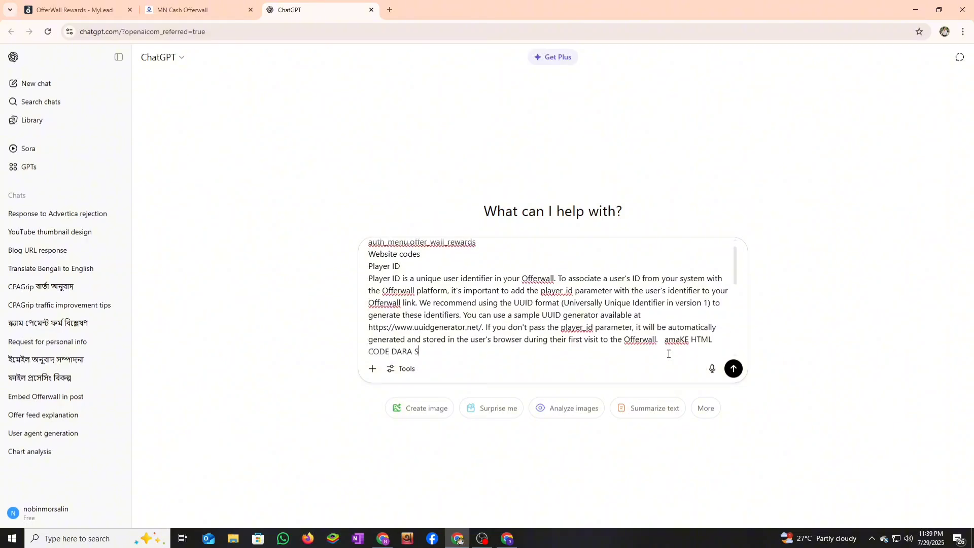
type("ETUP KORE DEN")
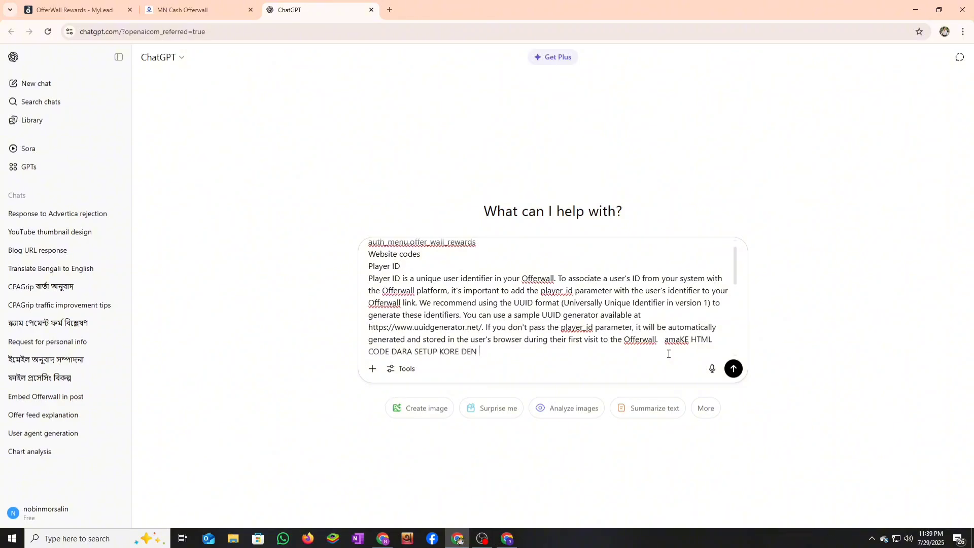
left_click(734, 370)
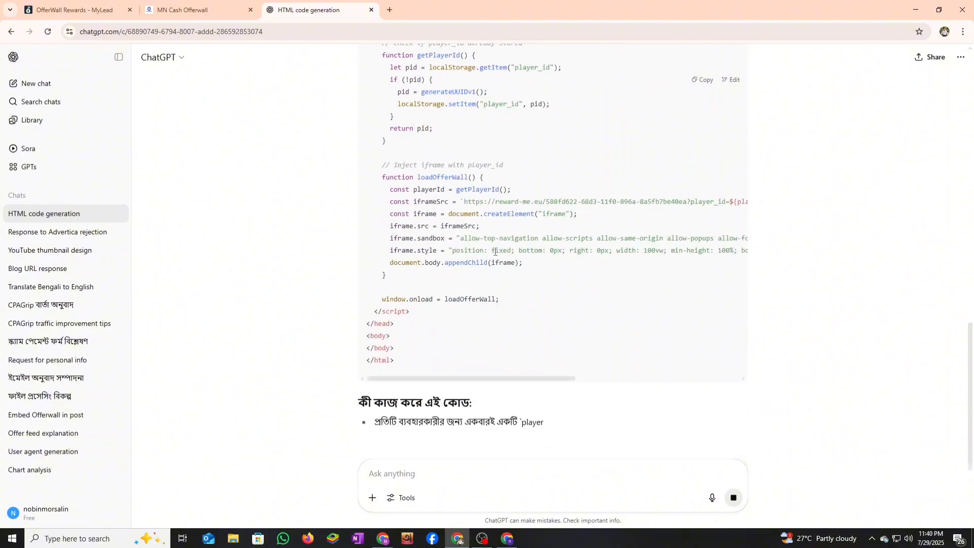
- Copy ChatGPT's offerwall HTML, switch Blogger to the Earn Solution blog, and create a new post
left_click(699, 82)
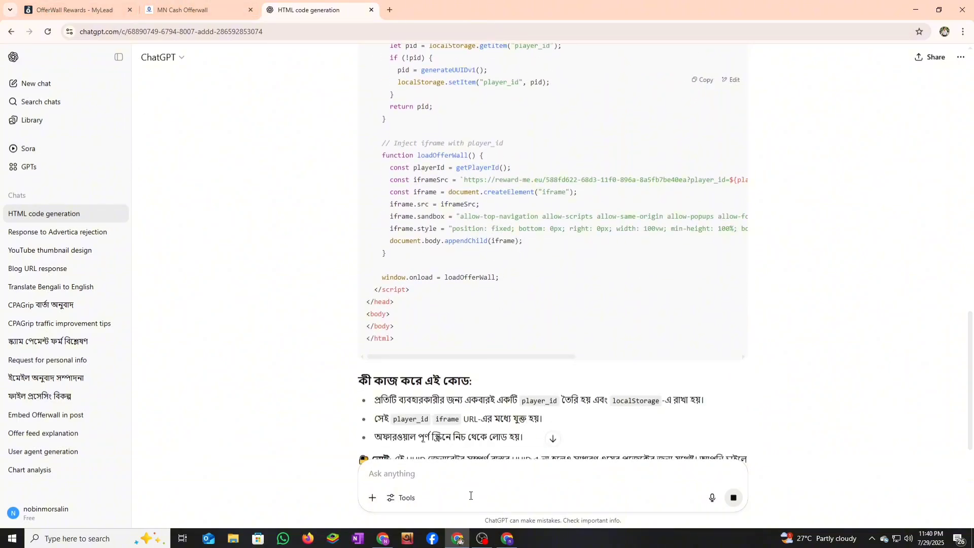
left_click(513, 539)
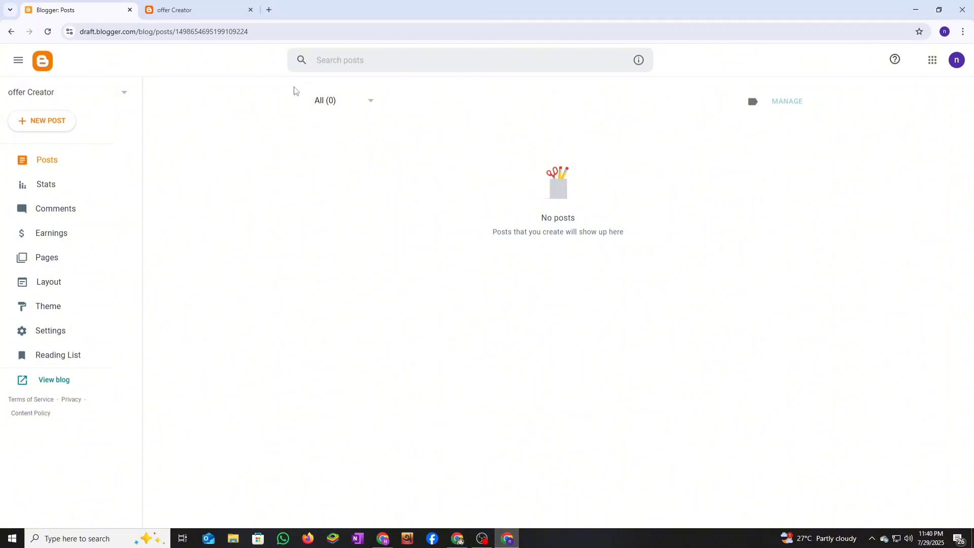
left_click(51, 91)
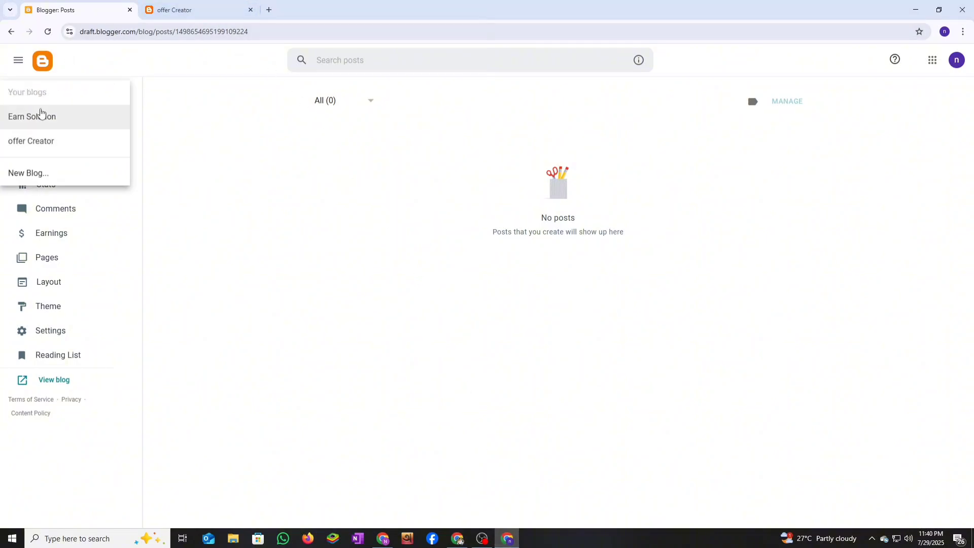
left_click(11, 121)
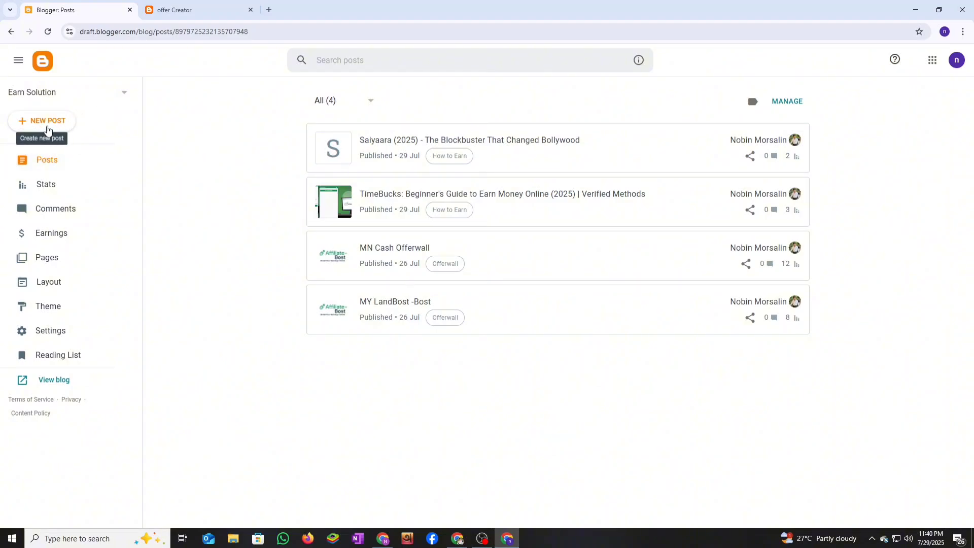
left_click(47, 121)
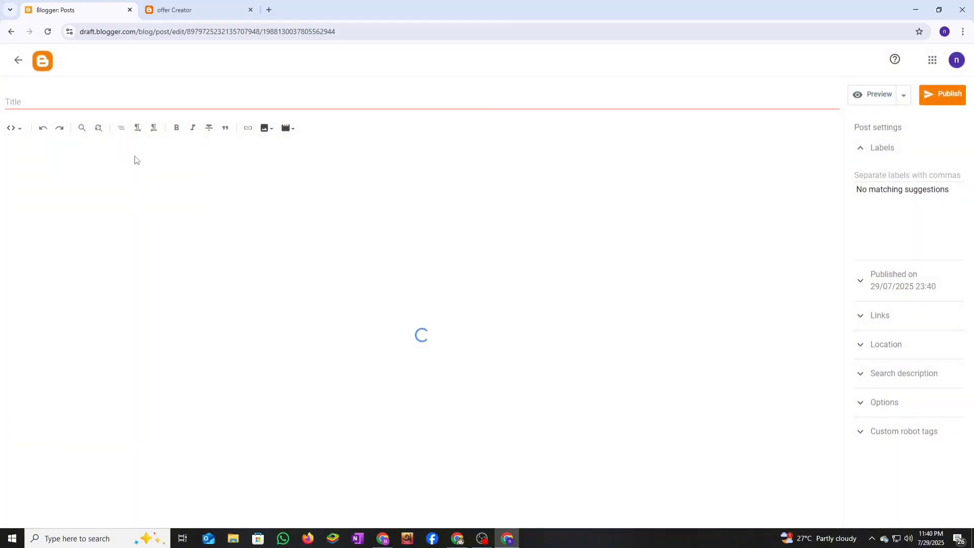
- Paste the offerwall HTML into the post body and title the post 'Offerwall Rewards'
right_click(67, 167)
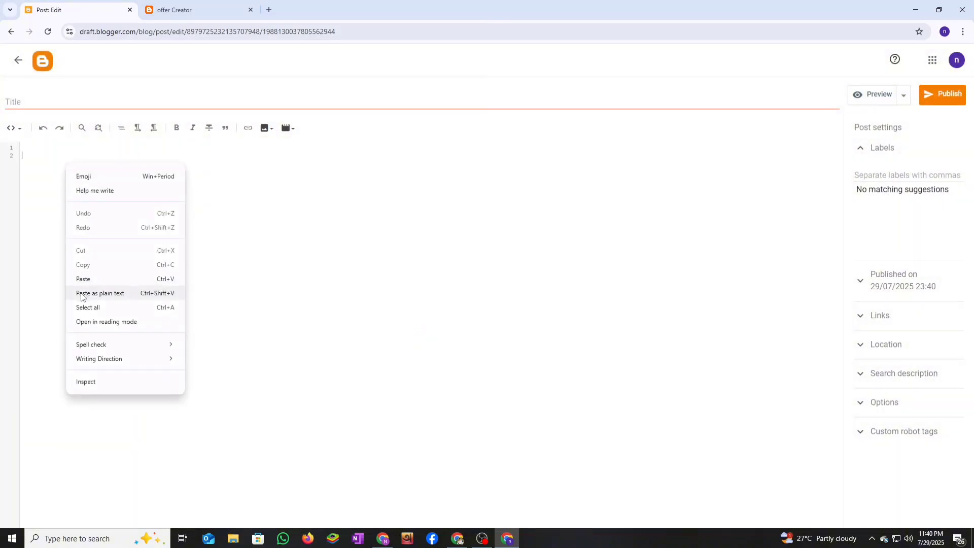
left_click(82, 279)
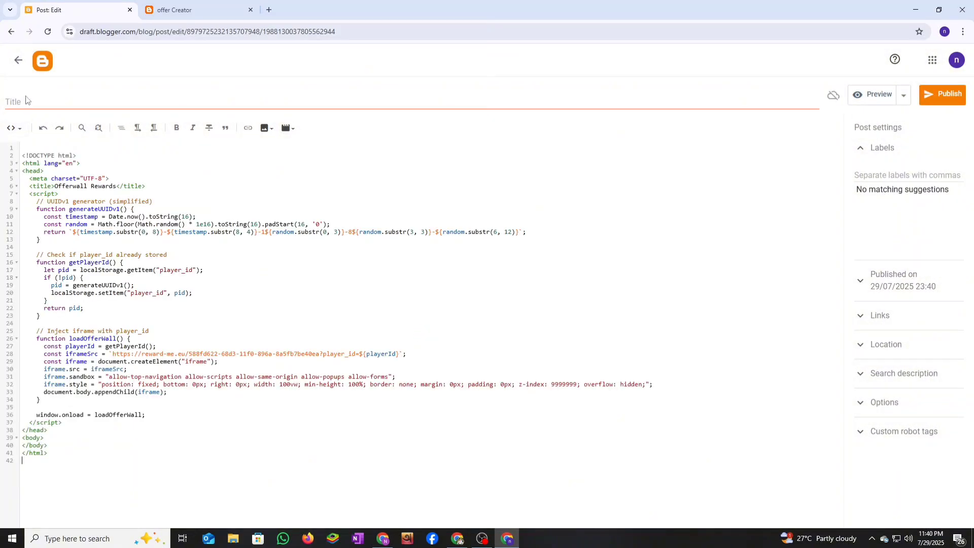
left_click(29, 107)
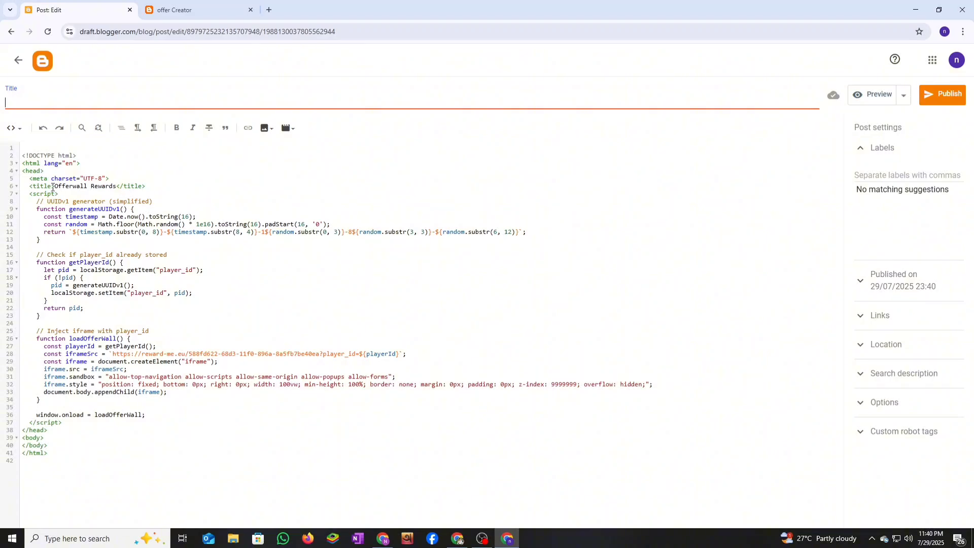
left_click_drag(52, 187, 116, 186)
right_click(115, 187)
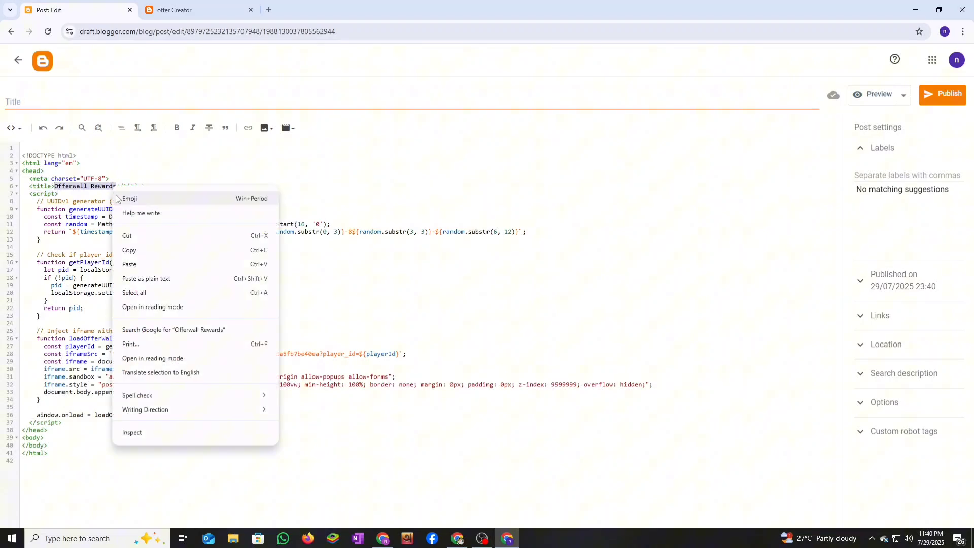
left_click(138, 248)
left_click(105, 102)
right_click(104, 103)
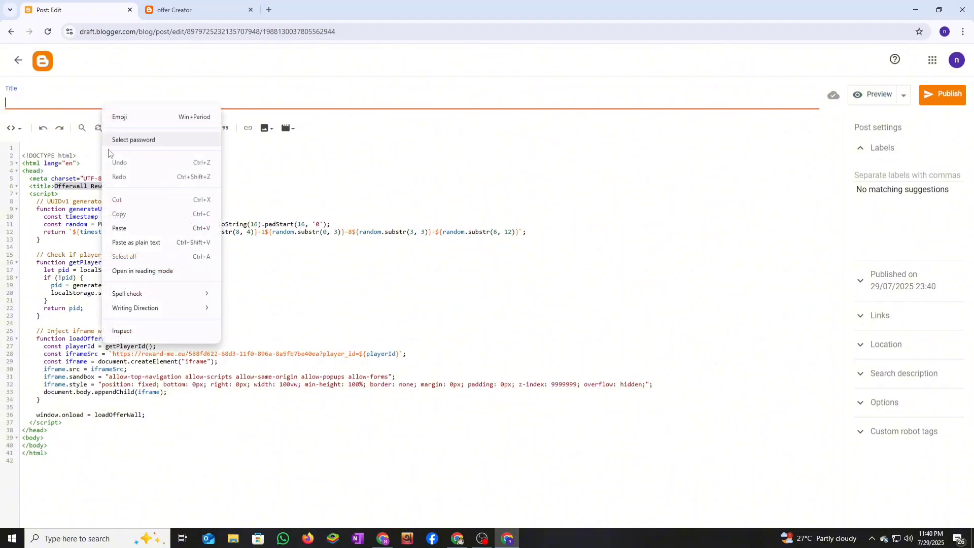
left_click(136, 223)
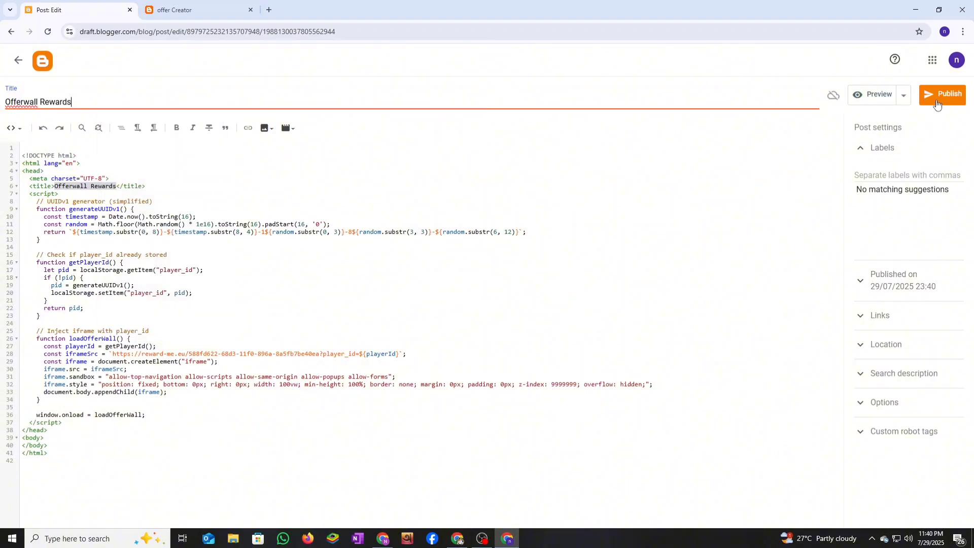
- Publish and confirm the post, then view the live blog
left_click(937, 104)
left_click(528, 310)
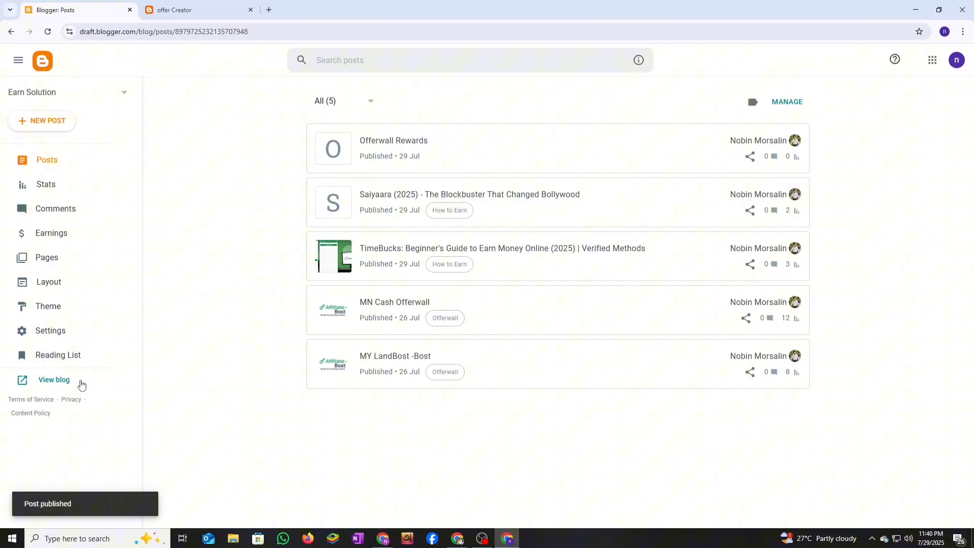
left_click(66, 380)
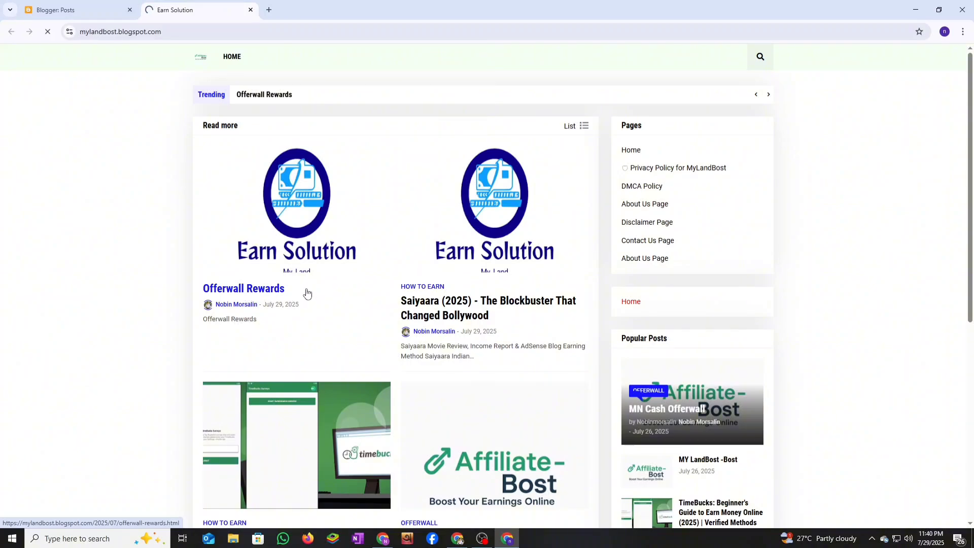
- Open the live Offerwall Rewards post, browse its MyLead offers like Surveoo, then return to ChatGPT
left_click(307, 293)
scroll(301, 255, "down", 1)
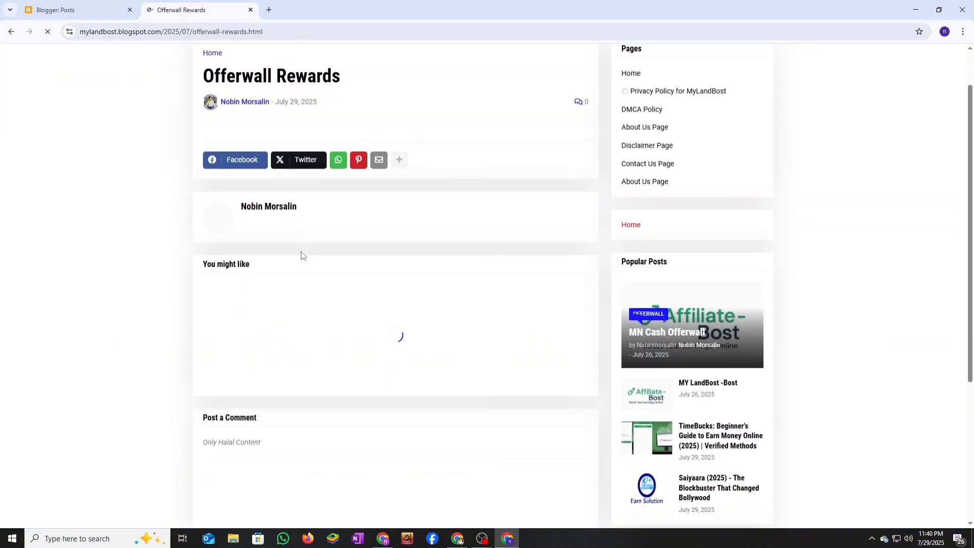
scroll(302, 255, "down", 1)
scroll(291, 200, "up", 2)
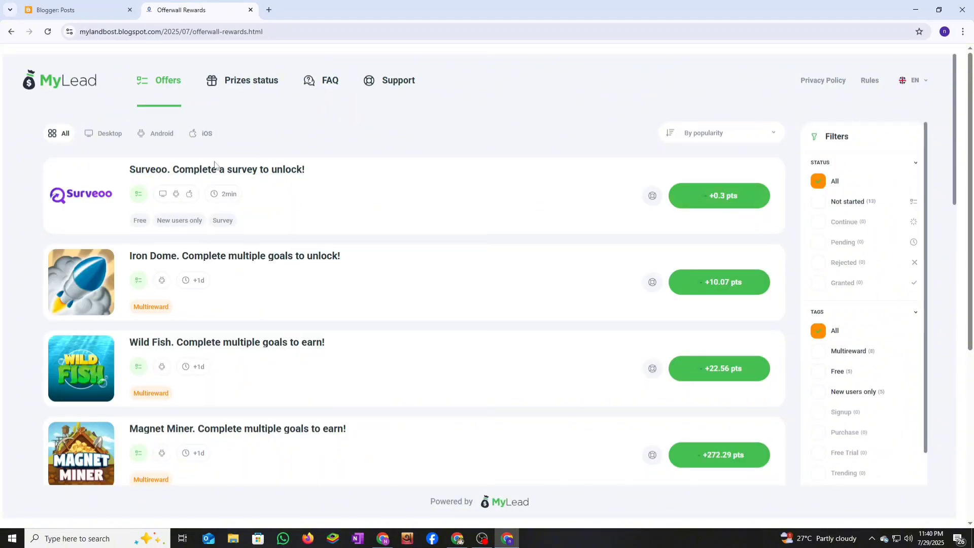
scroll(657, 311, "down", 6)
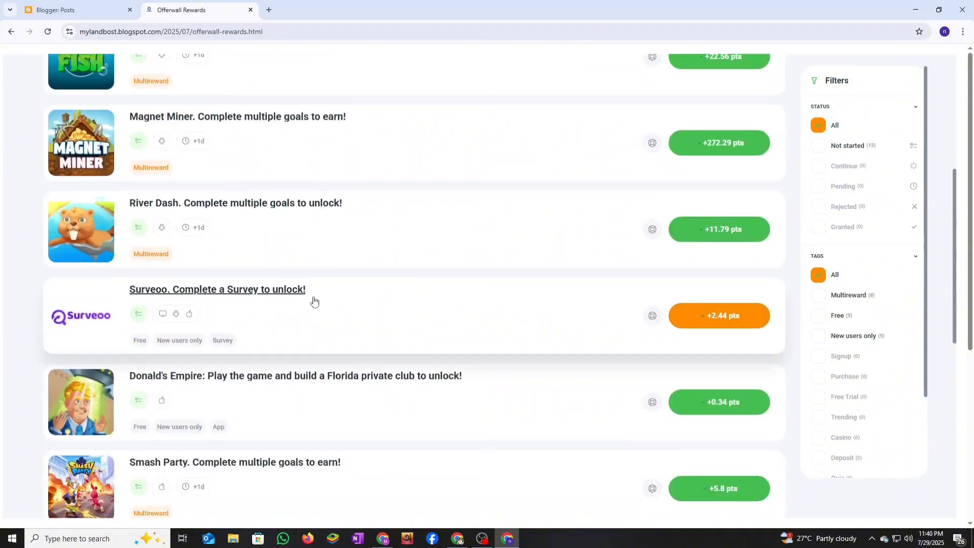
scroll(684, 391, "down", 3)
scroll(700, 363, "up", 9)
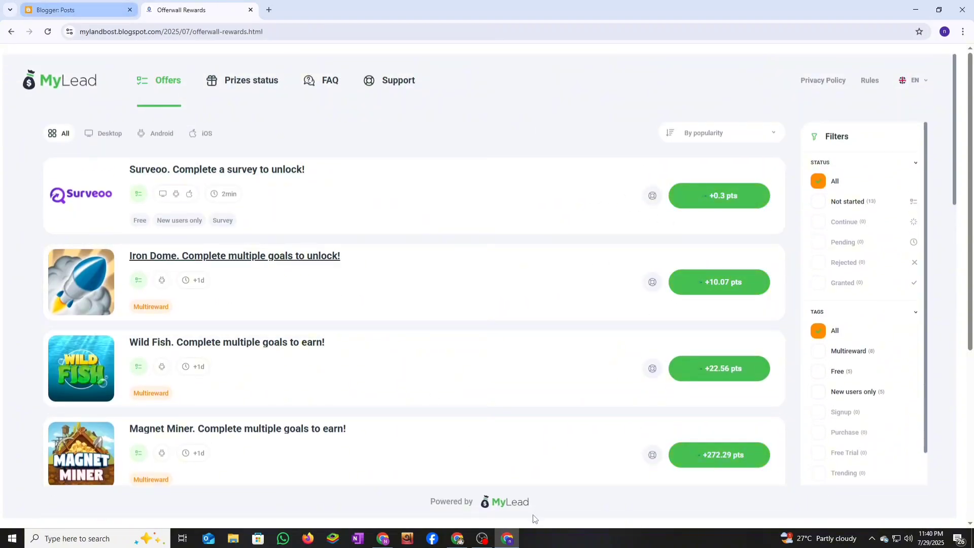
left_click(460, 541)
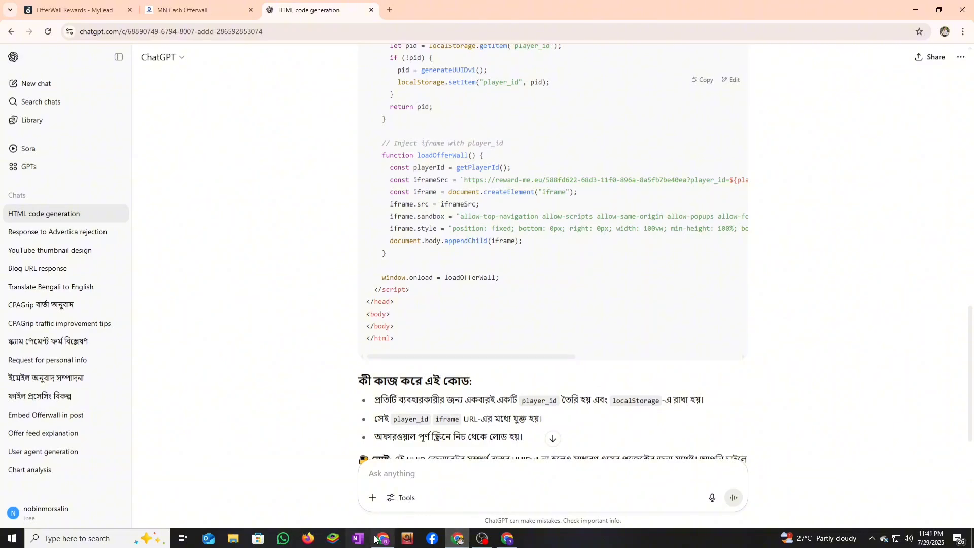
- Close MyLead's Sample Iframe dialog and go back to Blogger's five-post Earn Solution list
left_click(57, 11)
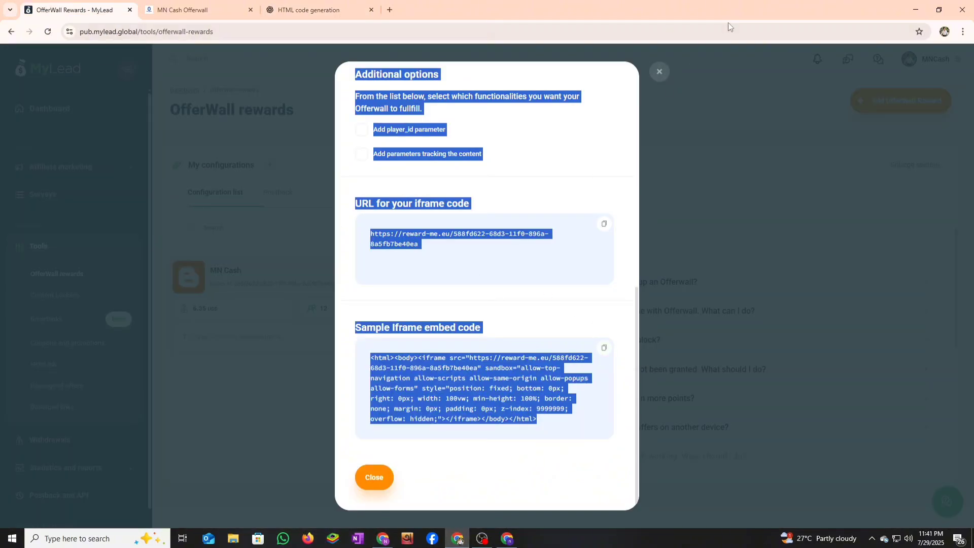
left_click(659, 72)
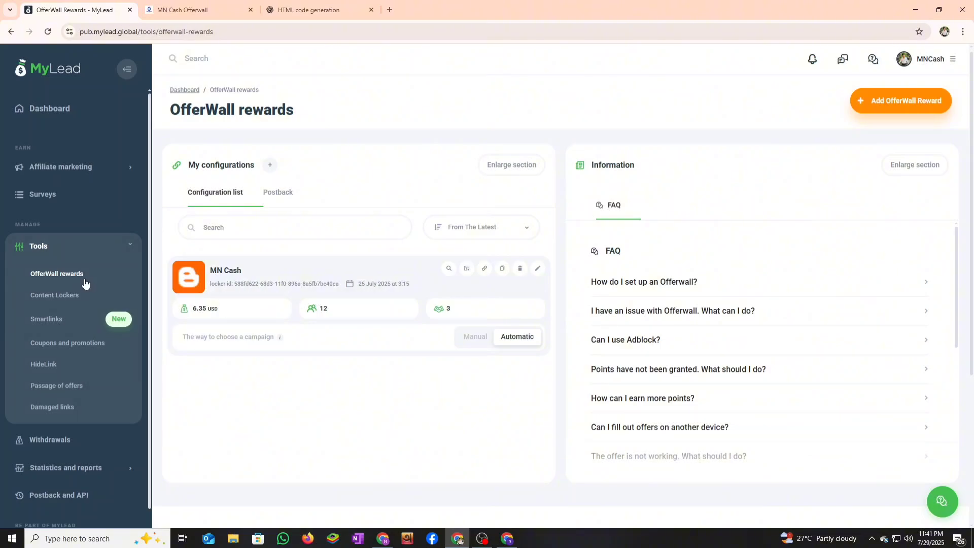
scroll(278, 217, "up", 1)
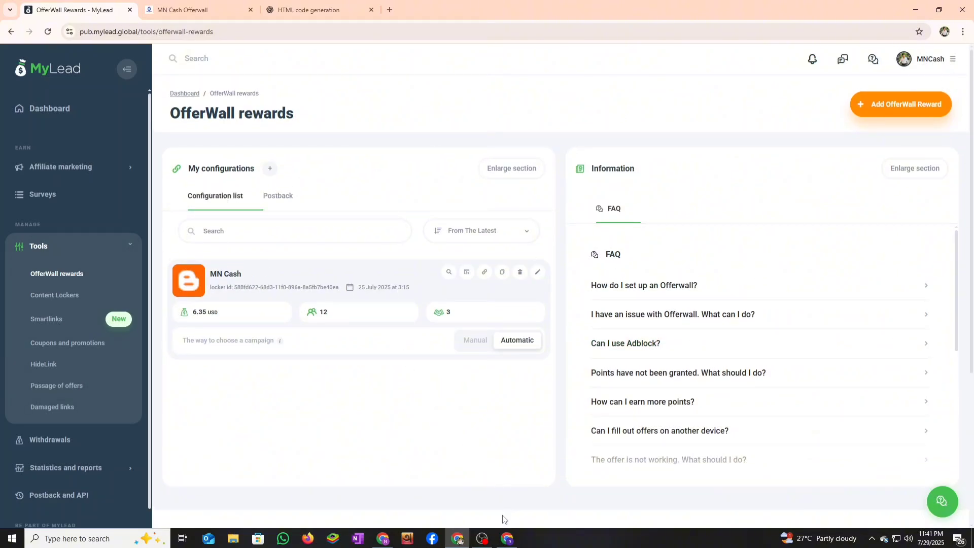
left_click(508, 538)
left_click(101, 11)
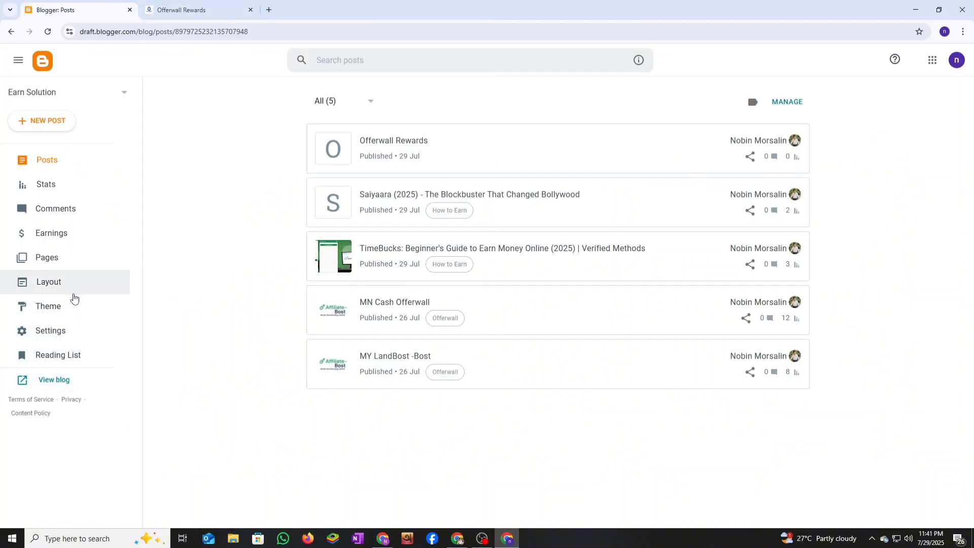
- Open the Earn Solution blog's Stats overview from Blogger's Settings
right_click(383, 538)
left_click(349, 495)
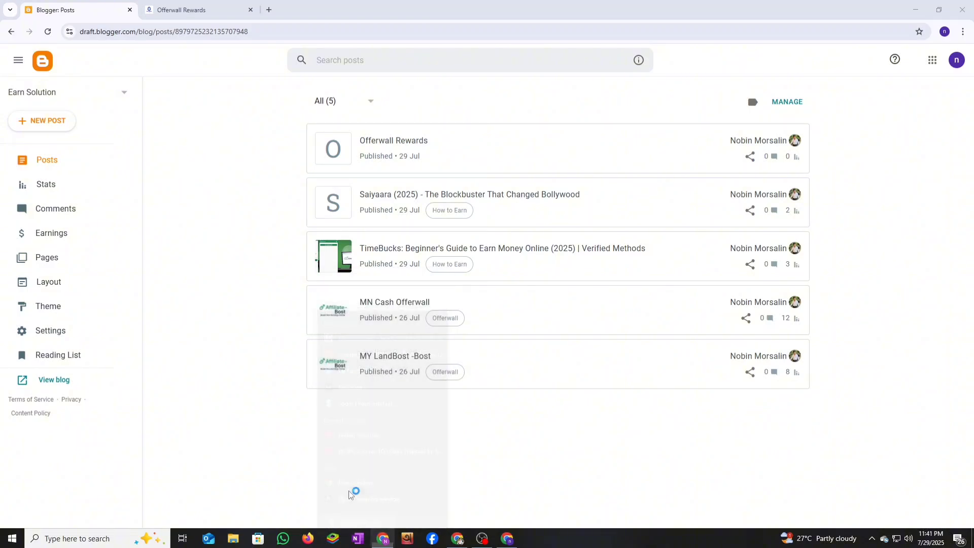
left_click(735, 67)
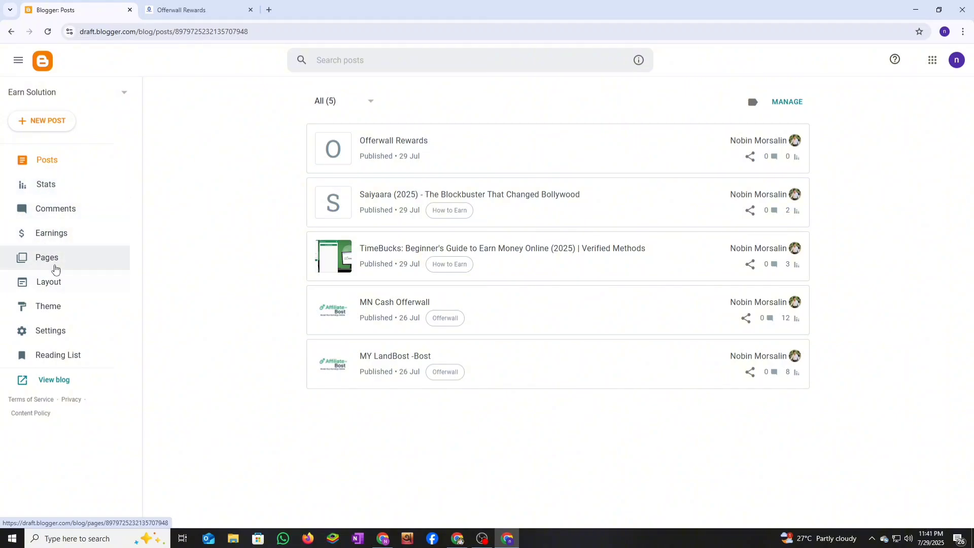
left_click(51, 331)
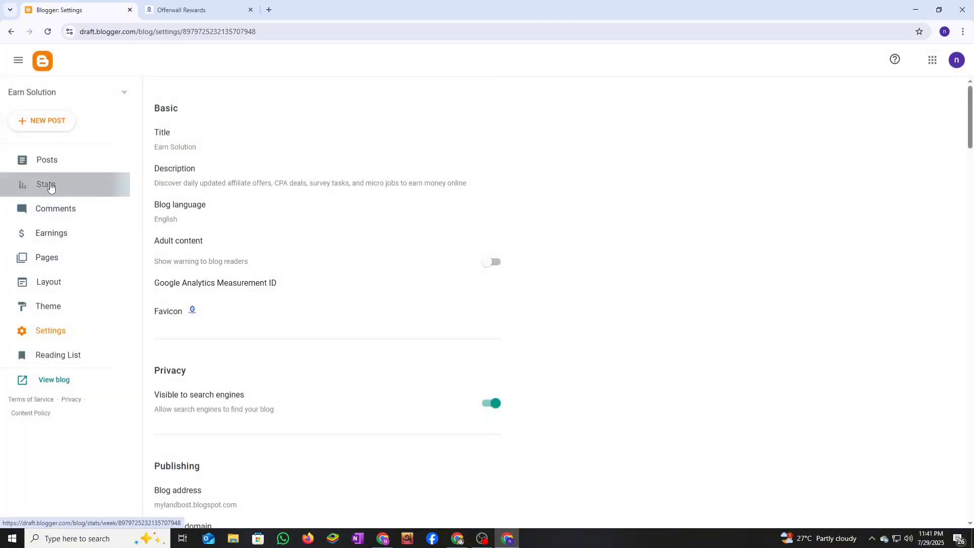
left_click(50, 196)
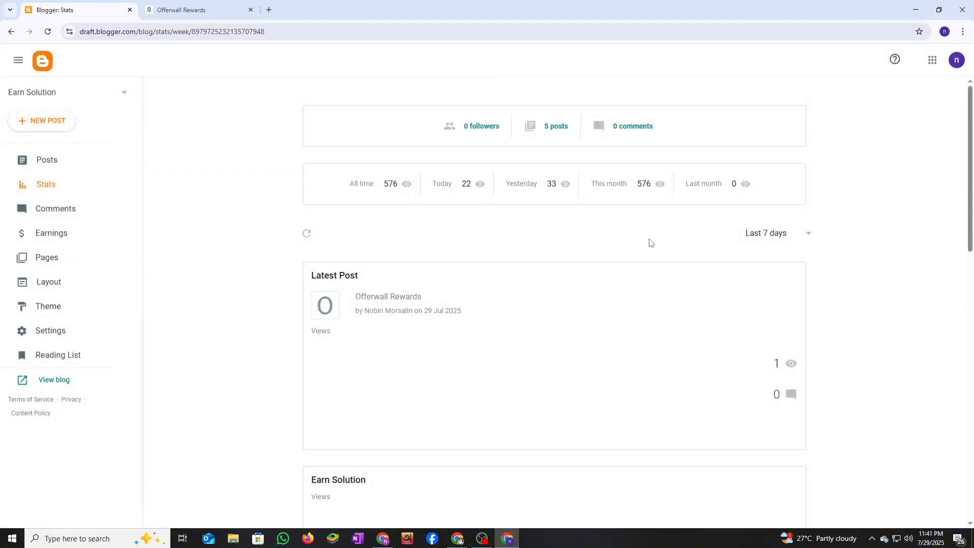
scroll(654, 268, "down", 5)
scroll(654, 297, "down", 7)
scroll(656, 294, "up", 5)
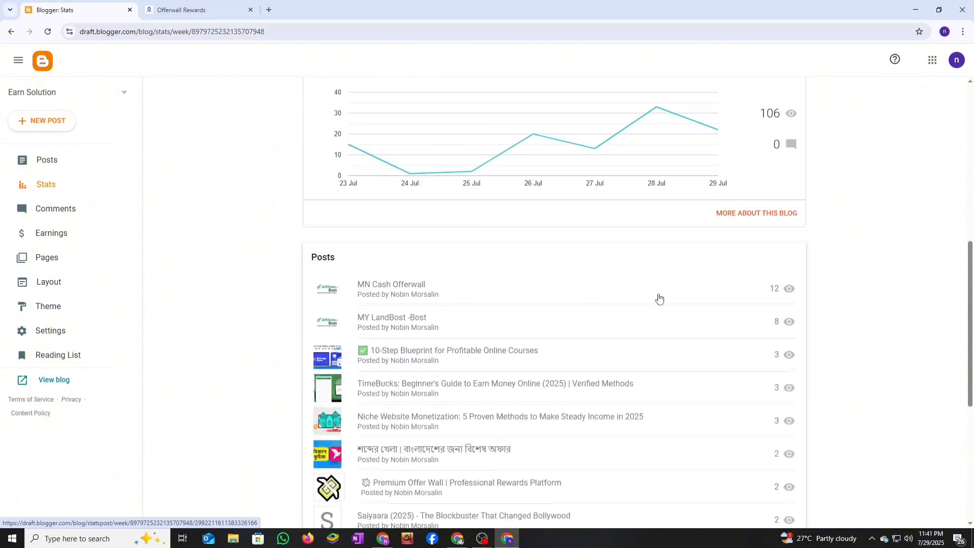
- Review detailed stats by referrer, browser, system and location, then open Google Analytics
left_click(758, 214)
scroll(632, 267, "down", 6)
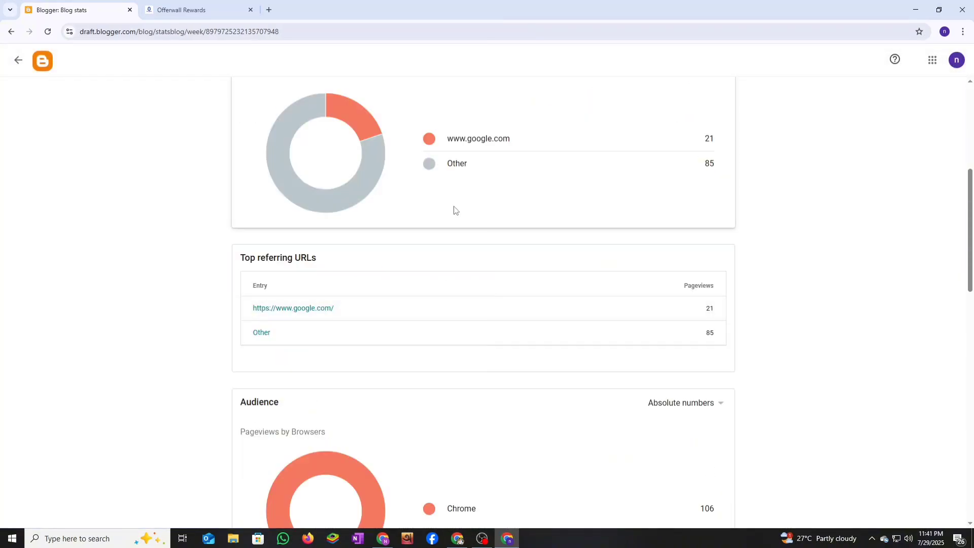
scroll(454, 210, "down", 7)
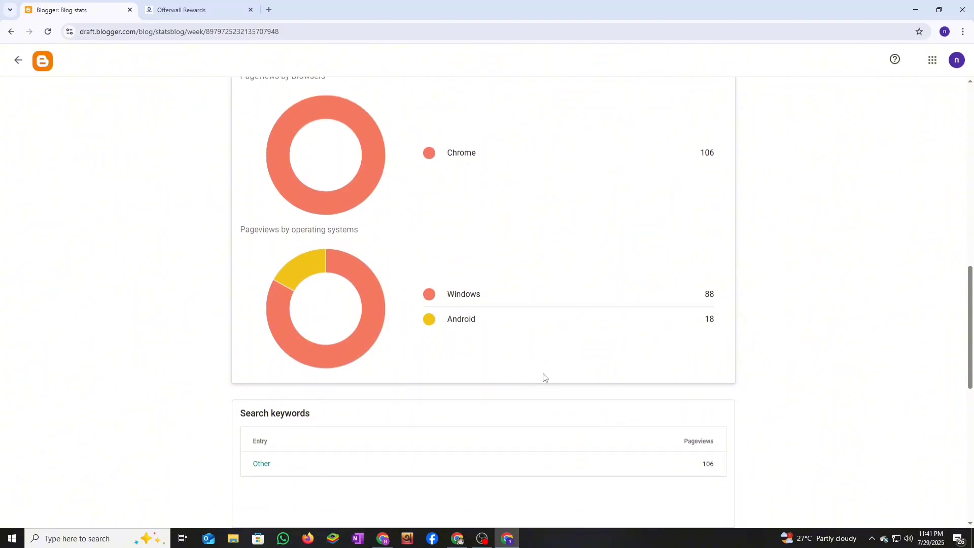
scroll(544, 377, "down", 8)
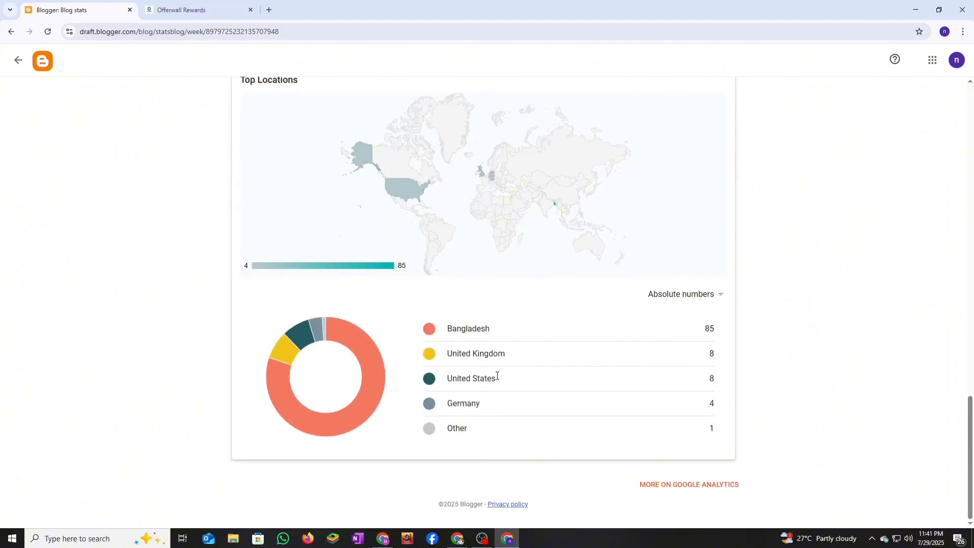
left_click(689, 484)
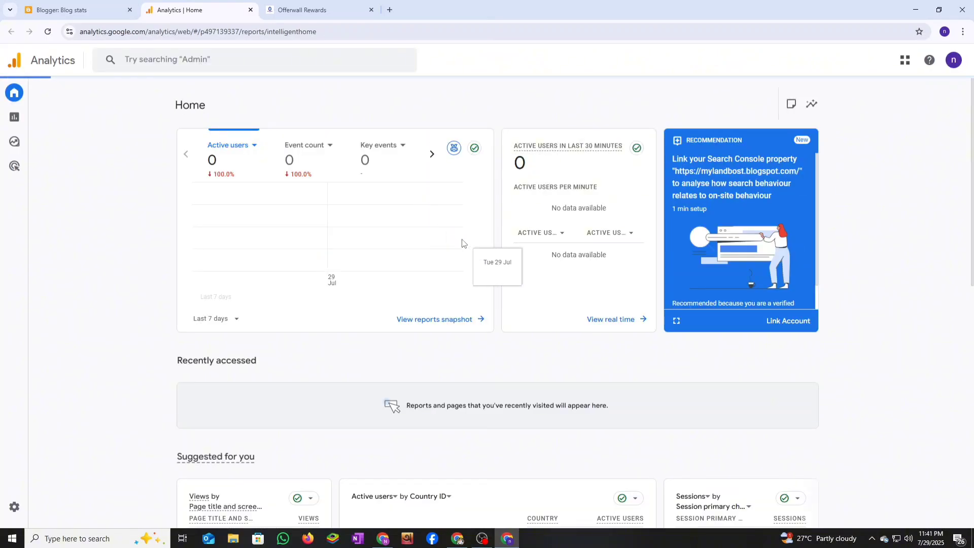
- Open the Google Analytics Reports snapshot, comparing it against the Blogger stats tab
scroll(708, 362, "down", 4)
scroll(708, 362, "up", 2)
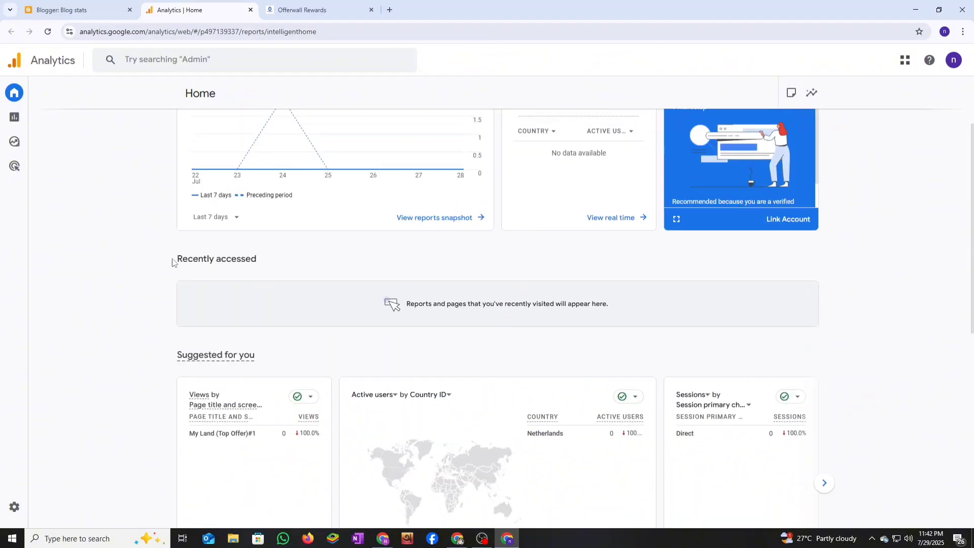
left_click(23, 123)
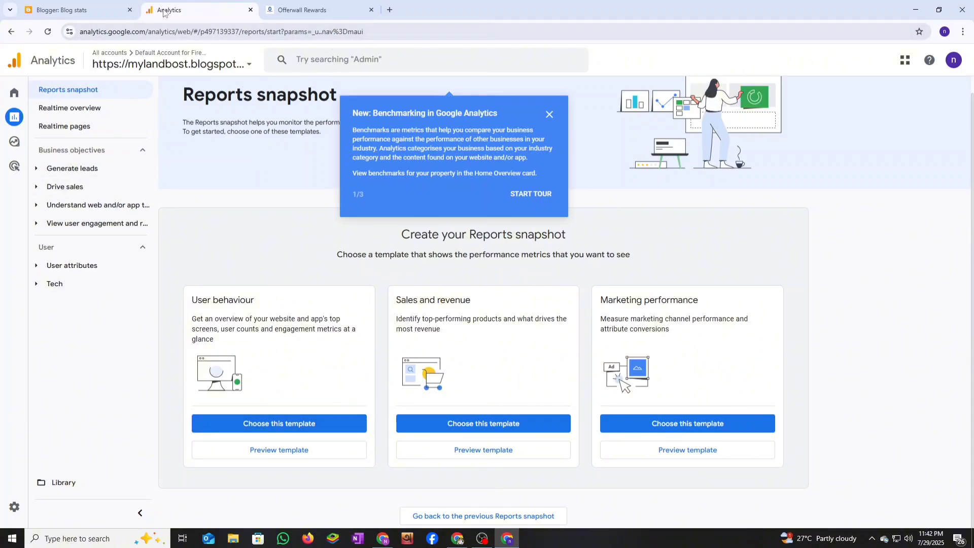
left_click(63, 10)
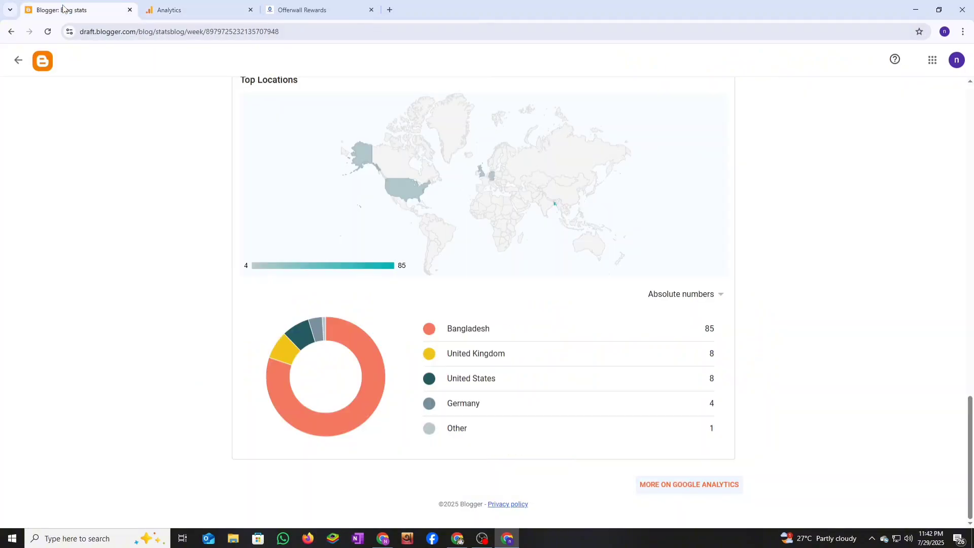
left_click(202, 12)
left_click(62, 10)
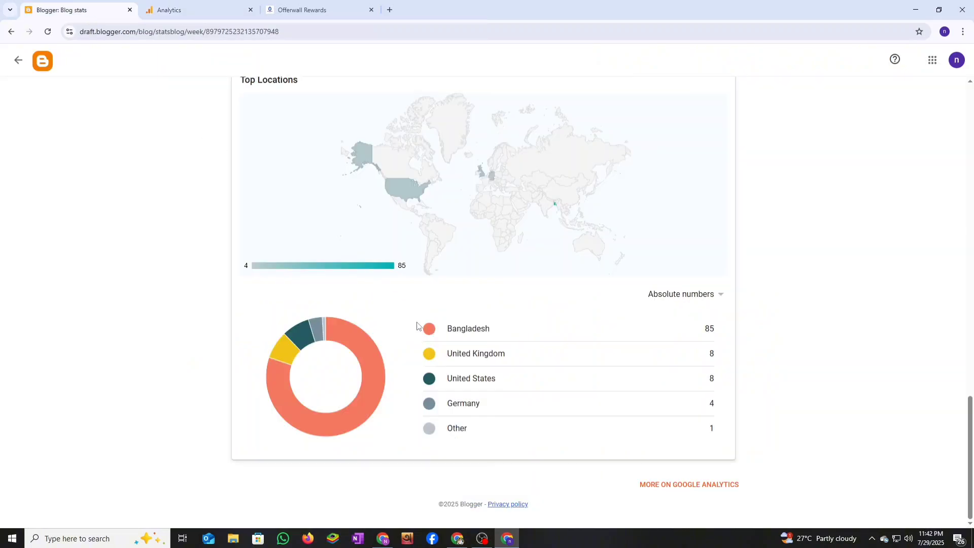
left_click(203, 15)
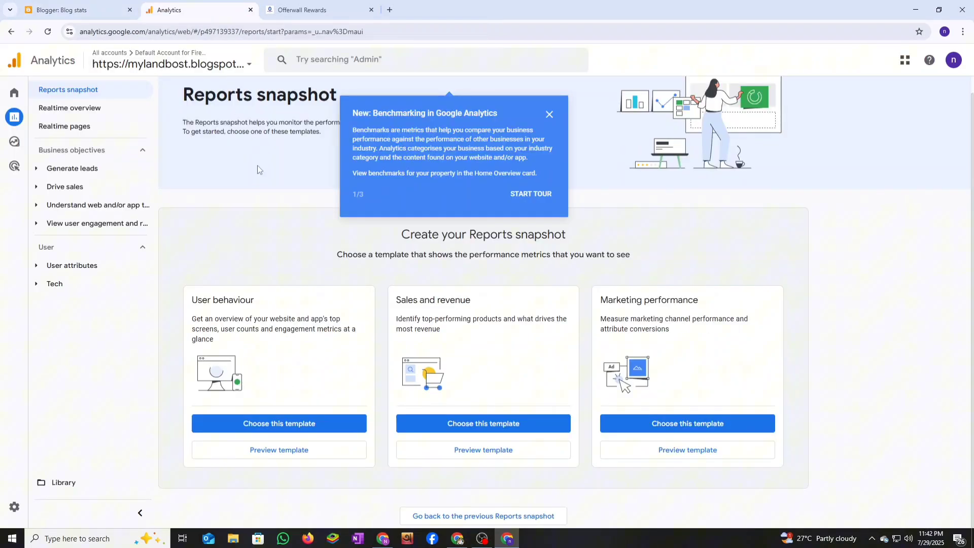
- Close the Offerwall Rewards post tab and bring up the MyLead OfferWall rewards window
left_click(325, 9)
left_click(371, 10)
left_click(457, 538)
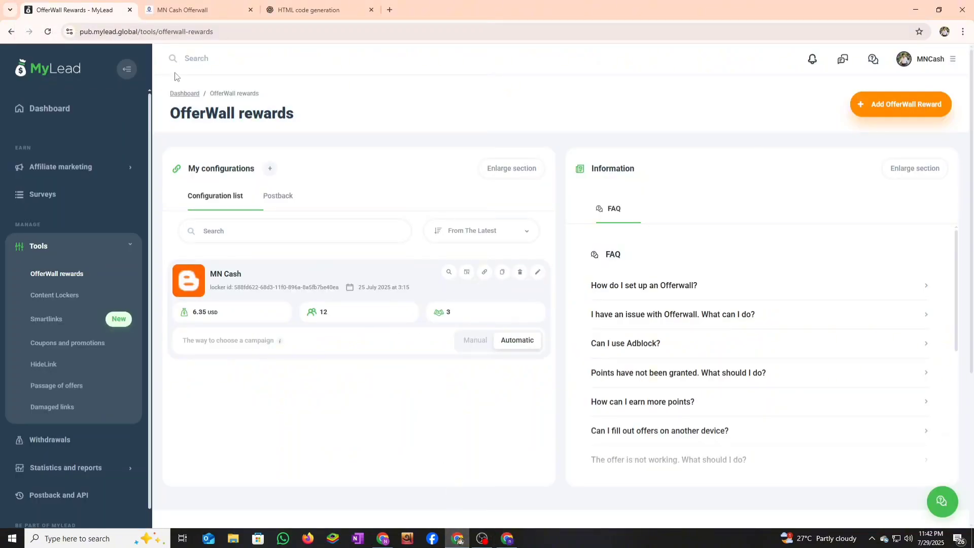